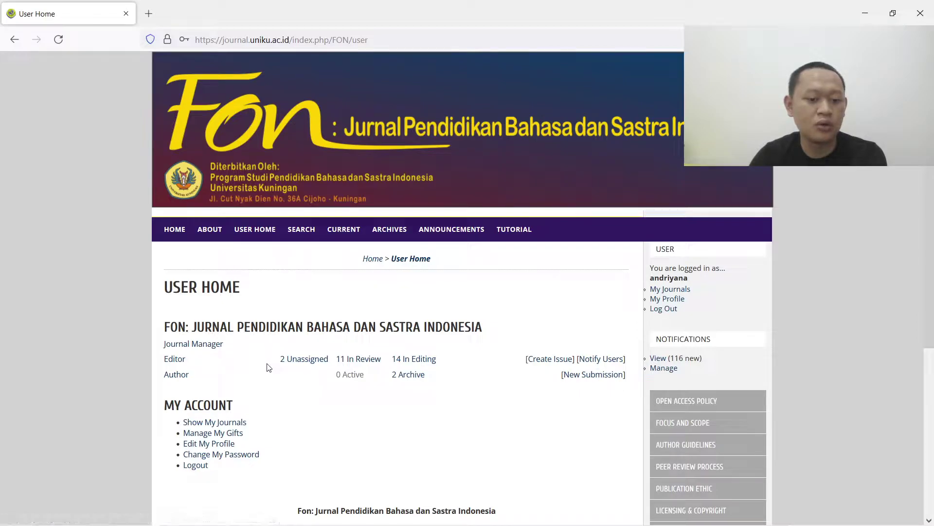
# Open the submission "Pembelajaran Bipa Bagi Mahasiswa Vietnam" from the editor's unassigned submissions
pyautogui.click(307, 362)
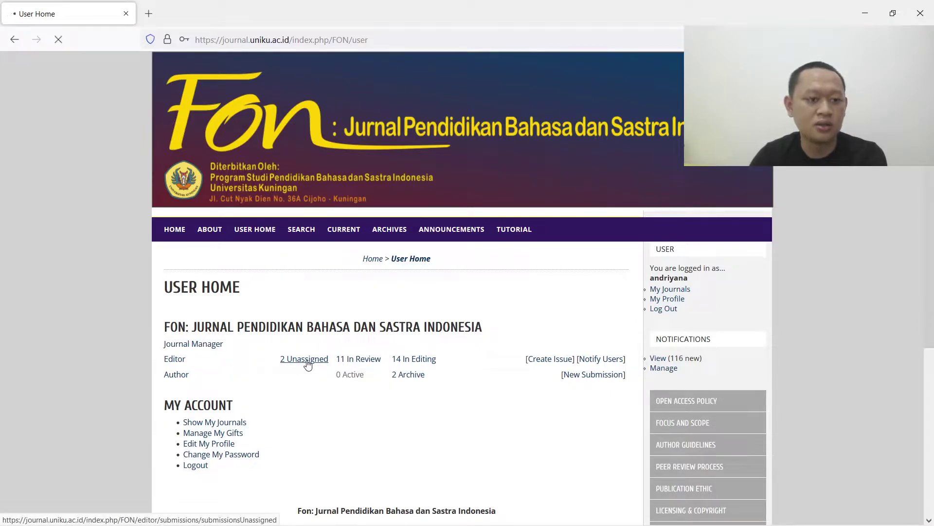
pyautogui.scroll(-2, 469, 385)
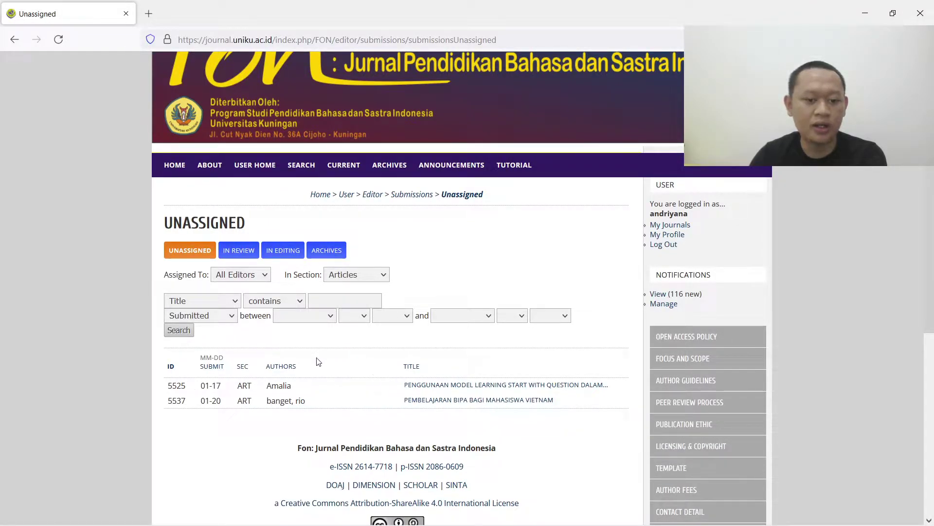
pyautogui.scroll(-2, 501, 428)
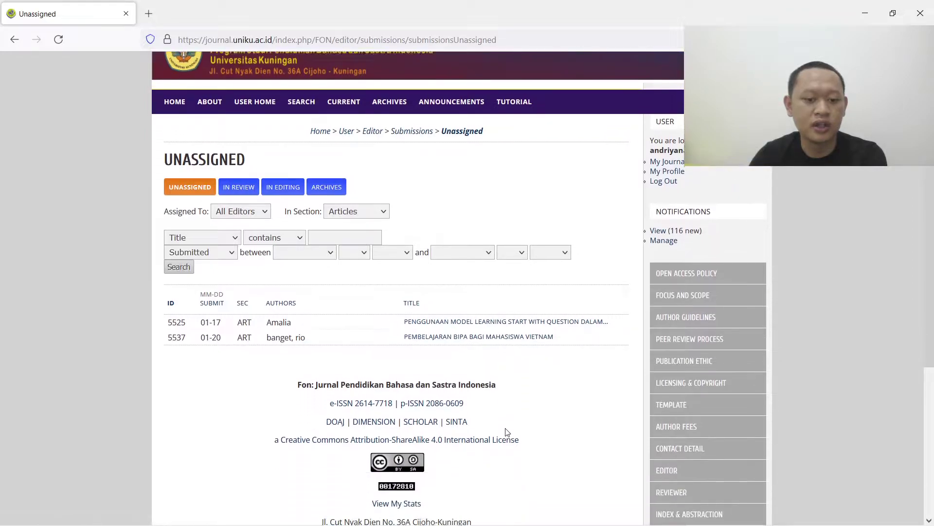
pyautogui.click(475, 337)
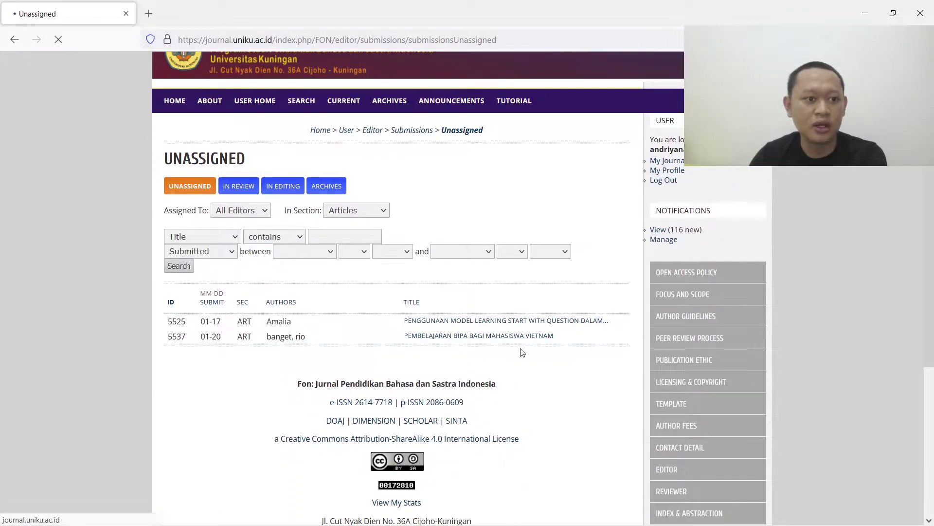
# Examine the submission's summary, review and editing pages
pyautogui.scroll(-2, 526, 363)
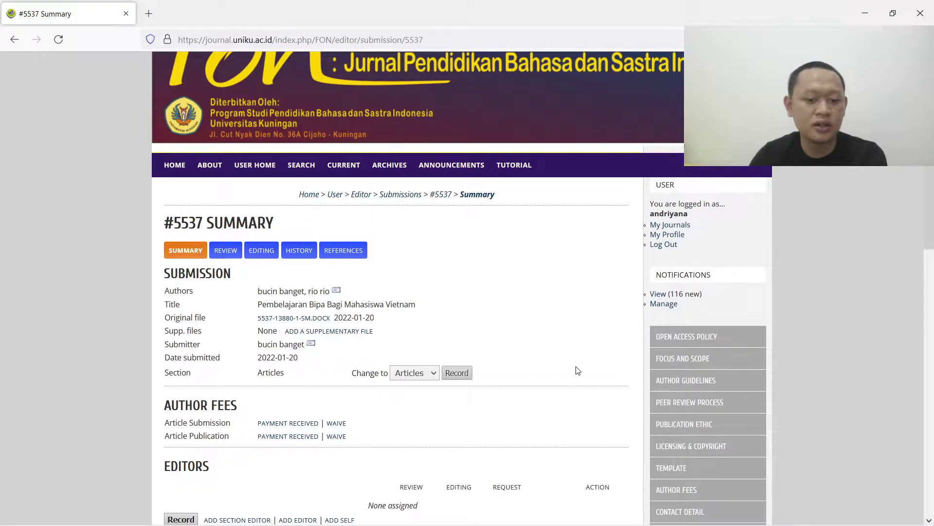
pyautogui.scroll(-1, 578, 371)
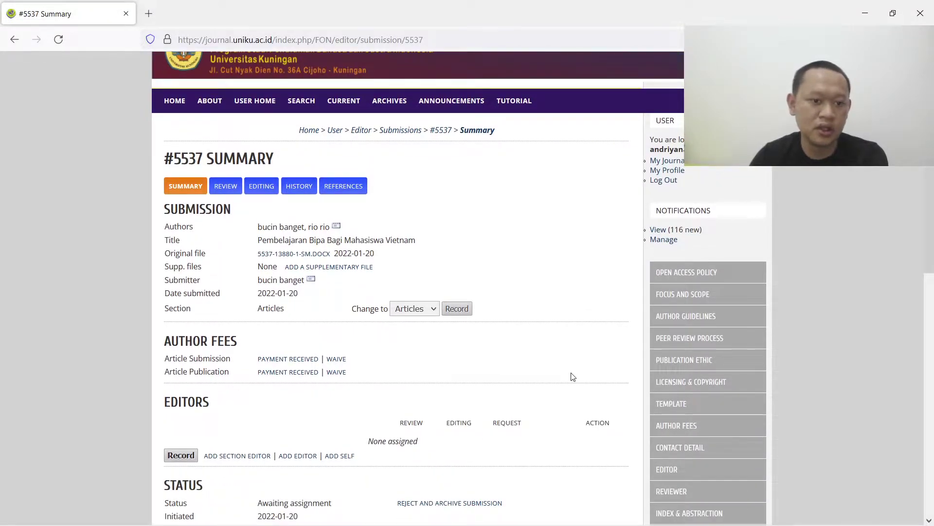
pyautogui.scroll(-4, 572, 377)
pyautogui.scroll(4, 578, 375)
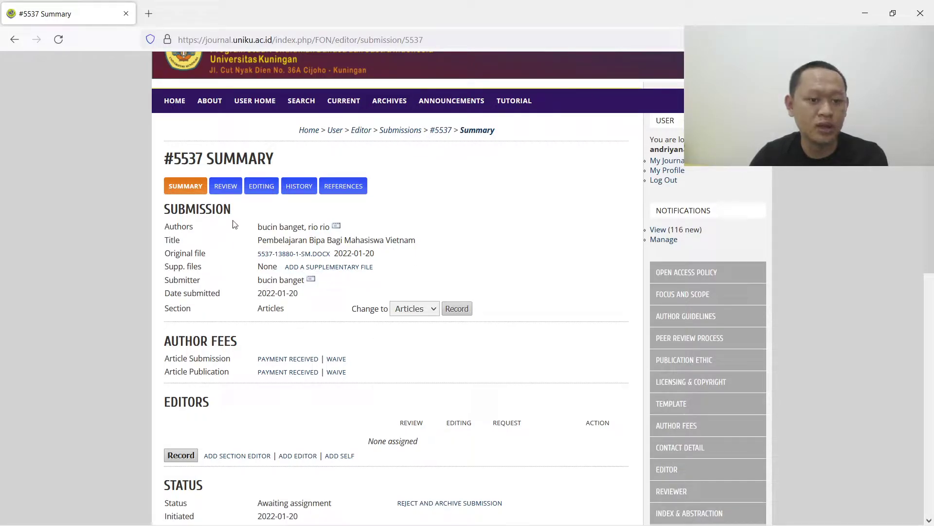
pyautogui.click(226, 189)
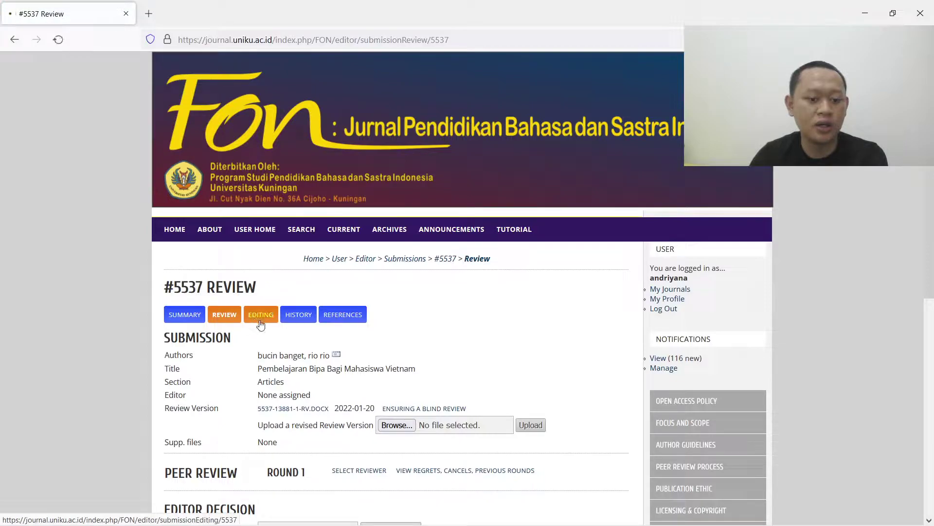
pyautogui.click(259, 315)
pyautogui.scroll(-3, 320, 213)
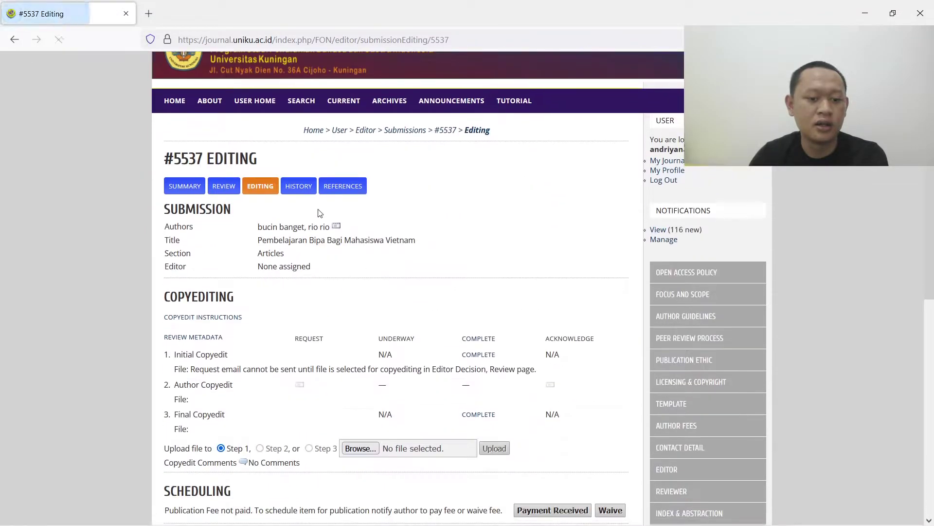
# Return to the submission's summary and look over its author fees, editors, status and metadata
pyautogui.click(184, 193)
pyautogui.scroll(-3, 311, 272)
pyautogui.scroll(-2, 316, 279)
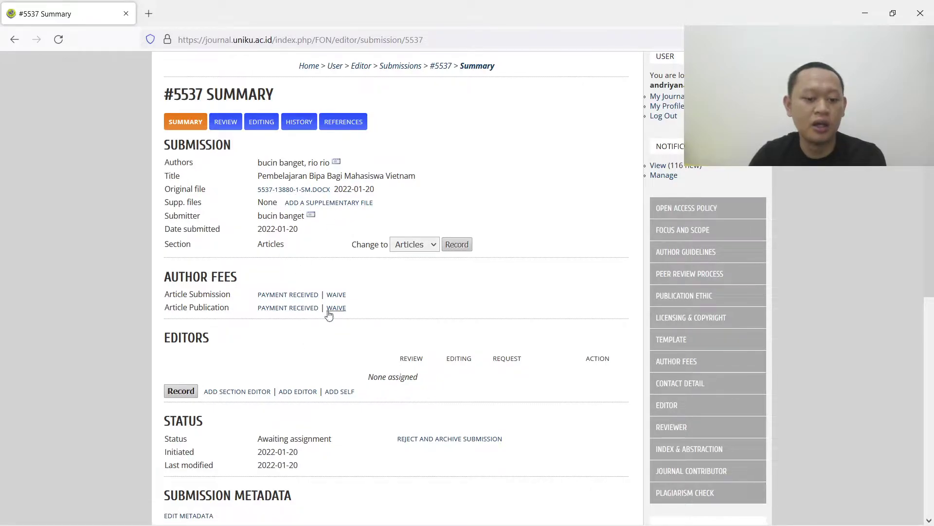
pyautogui.scroll(-4, 341, 311)
pyautogui.scroll(3, 384, 307)
pyautogui.scroll(1, 396, 301)
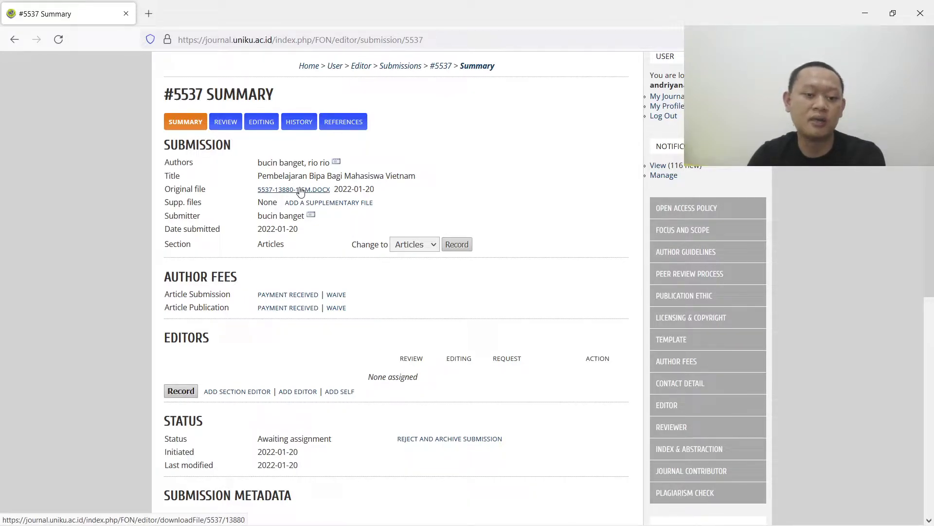
pyautogui.scroll(2, 256, 193)
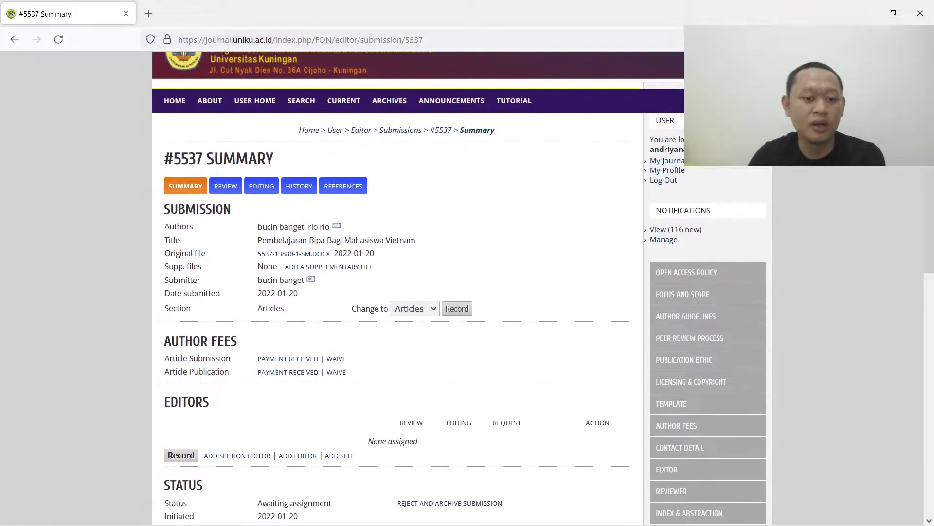
pyautogui.click(275, 258)
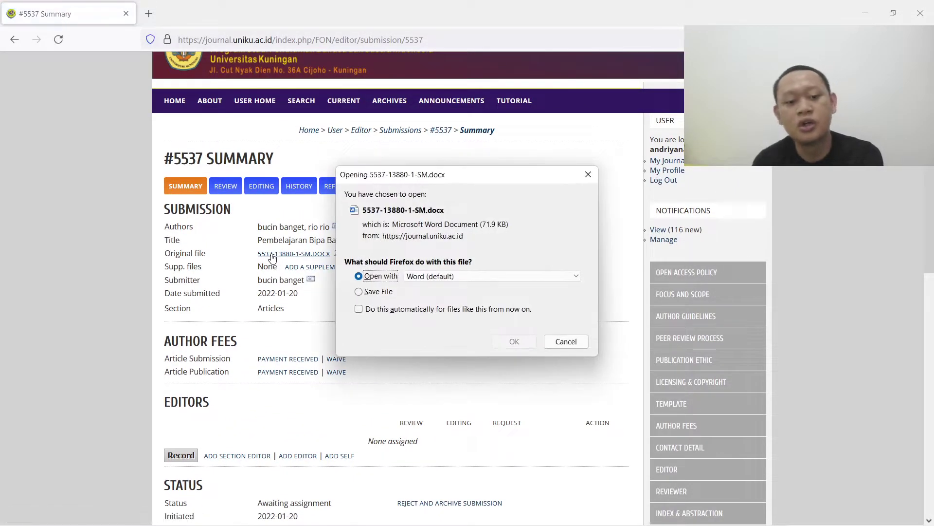
pyautogui.click(523, 343)
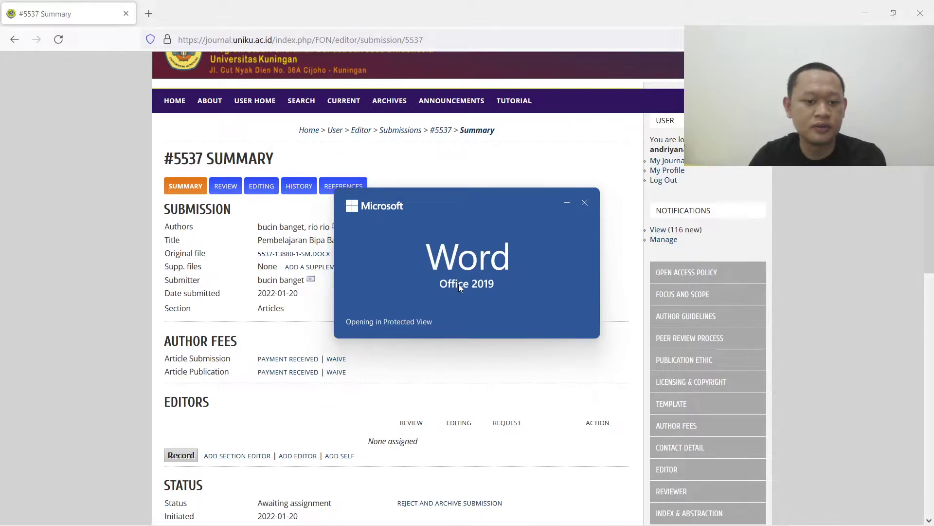
# Examine the manuscript's title, the area below it, the abstract and the body text
pyautogui.scroll(-1, 514, 227)
pyautogui.scroll(2, 513, 226)
pyautogui.scroll(-1, 406, 204)
pyautogui.scroll(1, 378, 210)
pyautogui.scroll(-2, 379, 195)
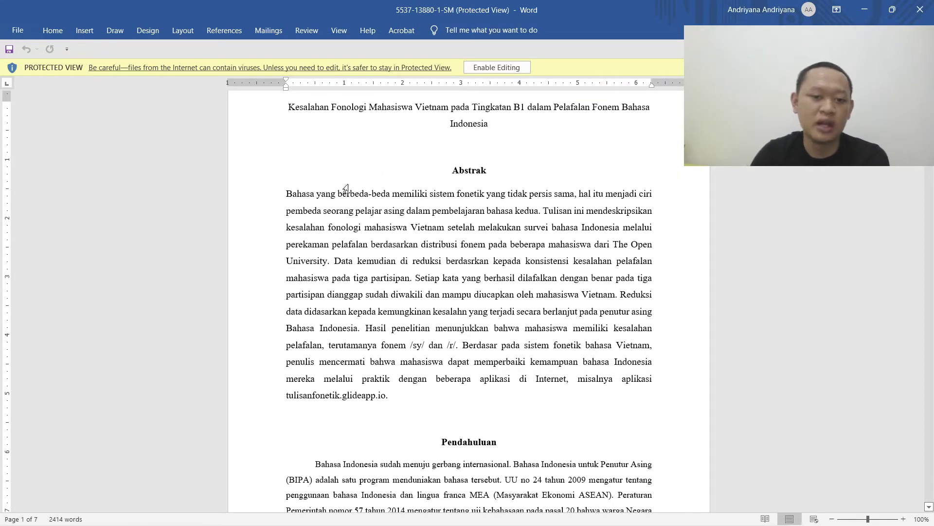
pyautogui.scroll(1, 349, 156)
pyautogui.tripleClick(487, 183)
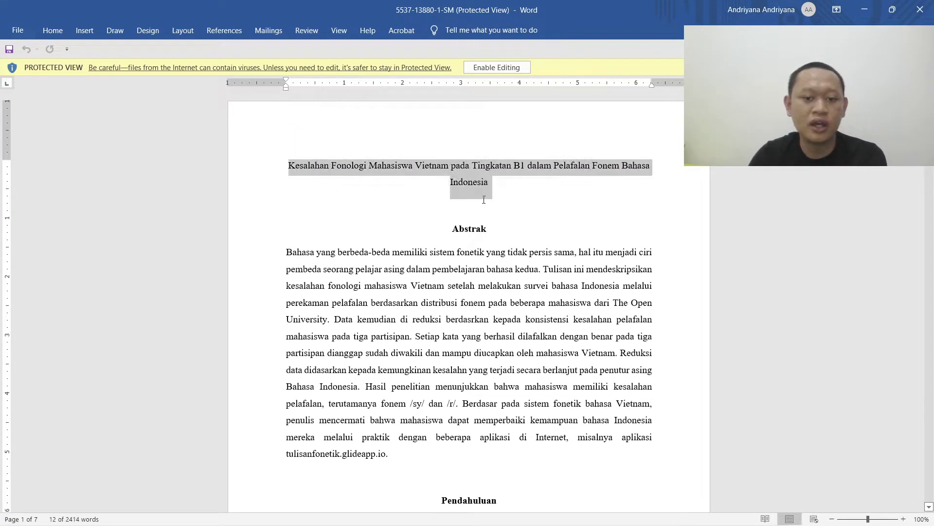
pyautogui.click(420, 199)
pyautogui.moveTo(422, 195); pyautogui.dragTo(537, 223)
pyautogui.scroll(-4, 520, 232)
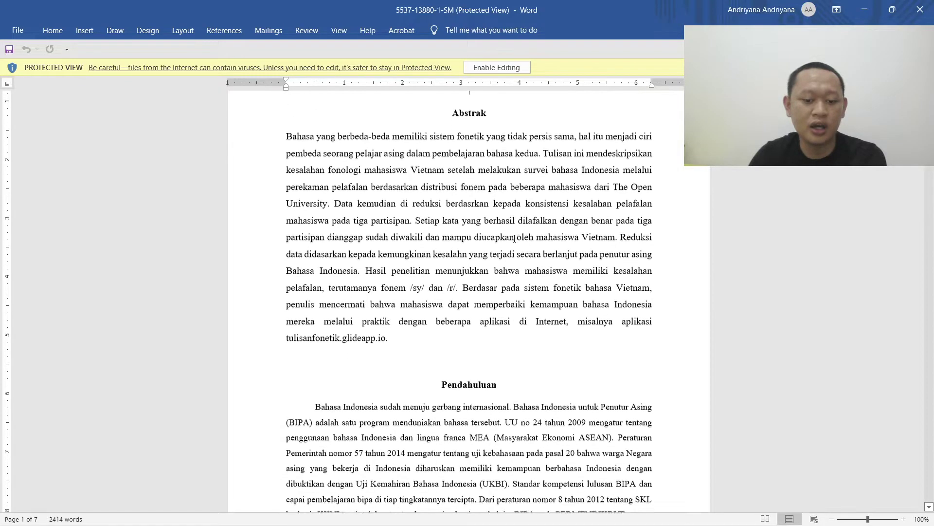
pyautogui.scroll(-7, 521, 231)
pyautogui.moveTo(930, 163); pyautogui.dragTo(930, 104)
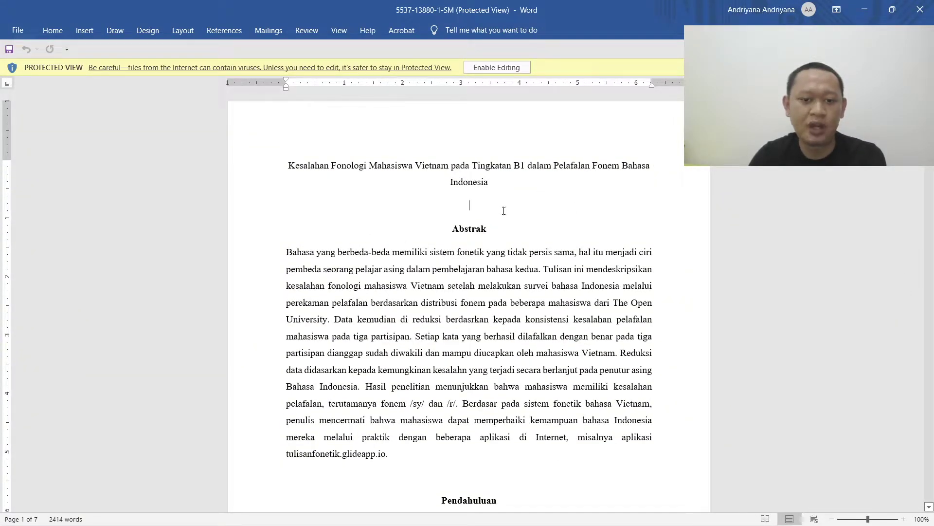
# Switch back to the browser and examine the submission's editor assignment, status and metadata sections
pyautogui.click(865, 9)
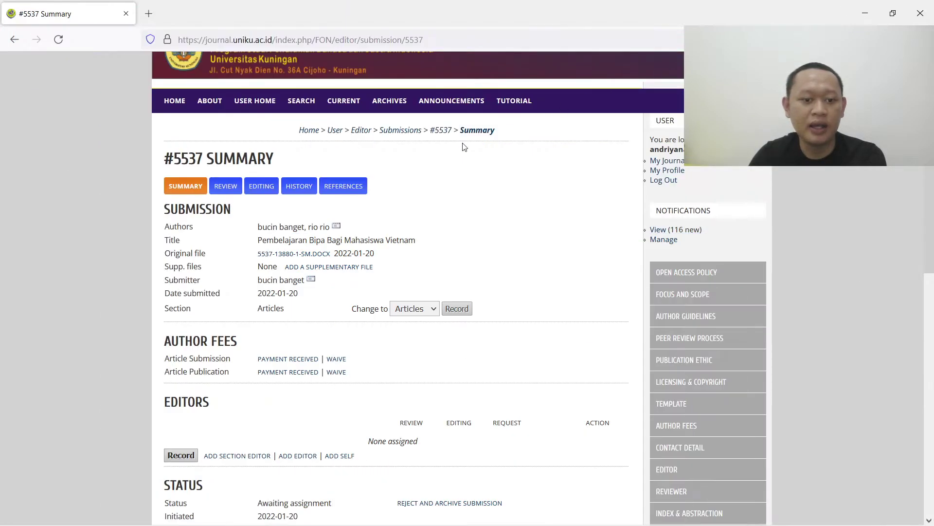
pyautogui.scroll(-4, 336, 276)
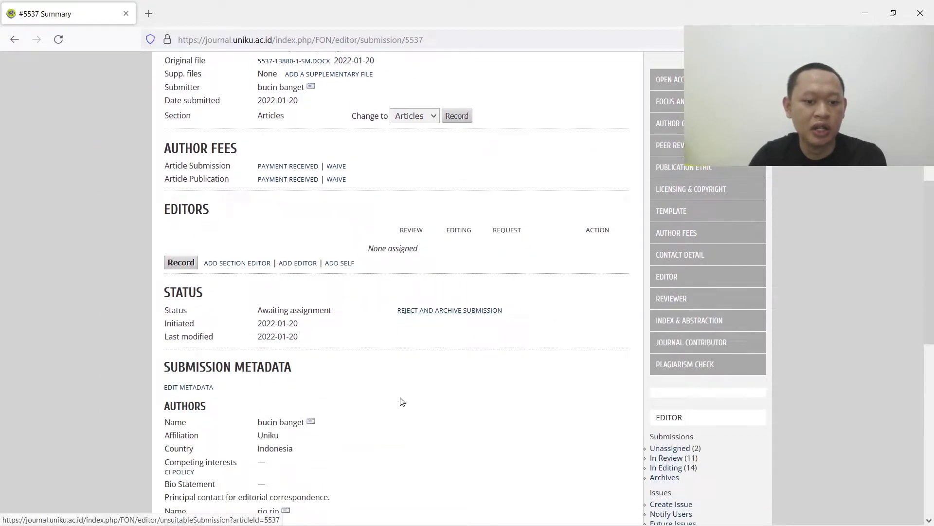
pyautogui.scroll(-2, 404, 397)
pyautogui.scroll(-3, 452, 307)
pyautogui.scroll(4, 340, 269)
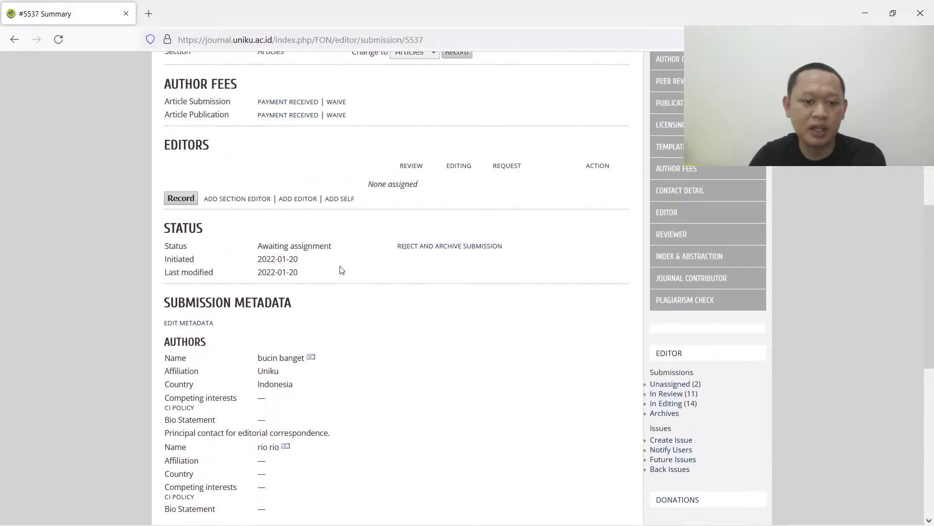
pyautogui.scroll(-3, 378, 250)
# Assign the fifth listed editor to the submission and send them the "[Fon] Editorial Assignment" email
pyautogui.scroll(6, 377, 273)
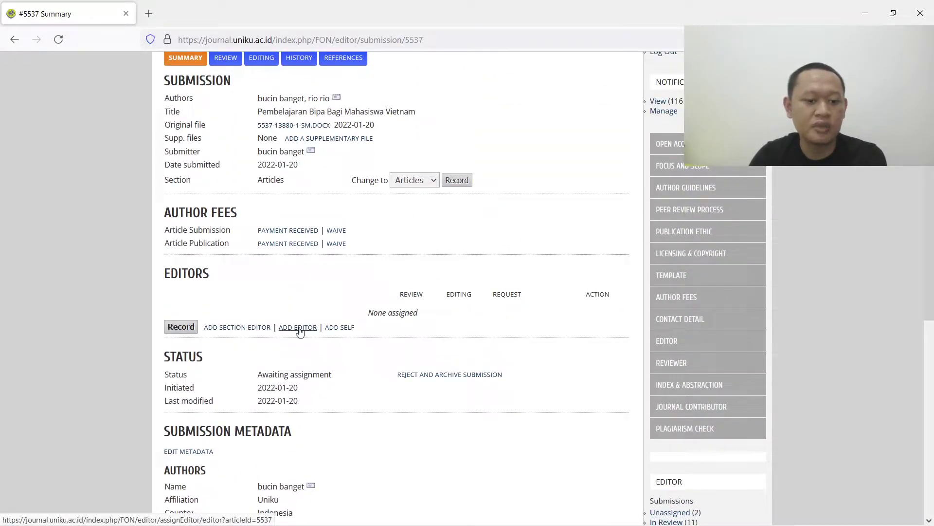
pyautogui.click(297, 327)
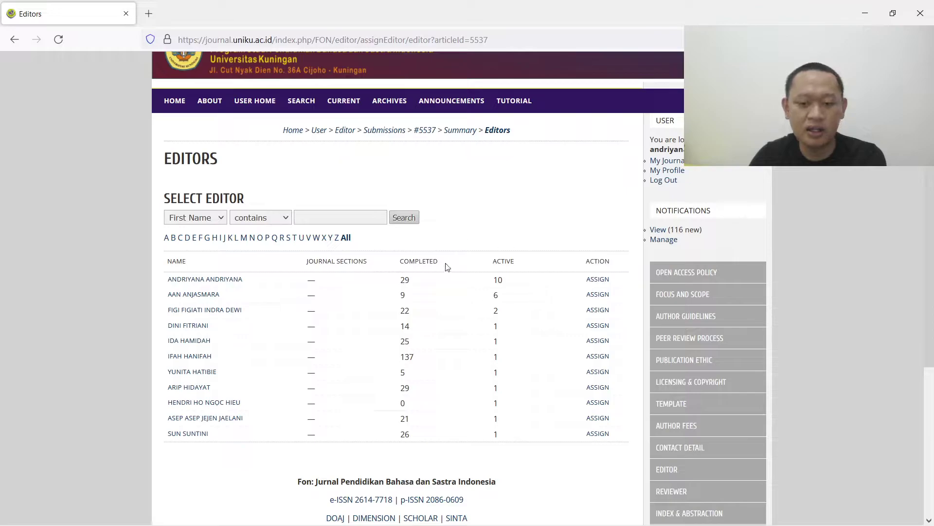
pyautogui.click(595, 344)
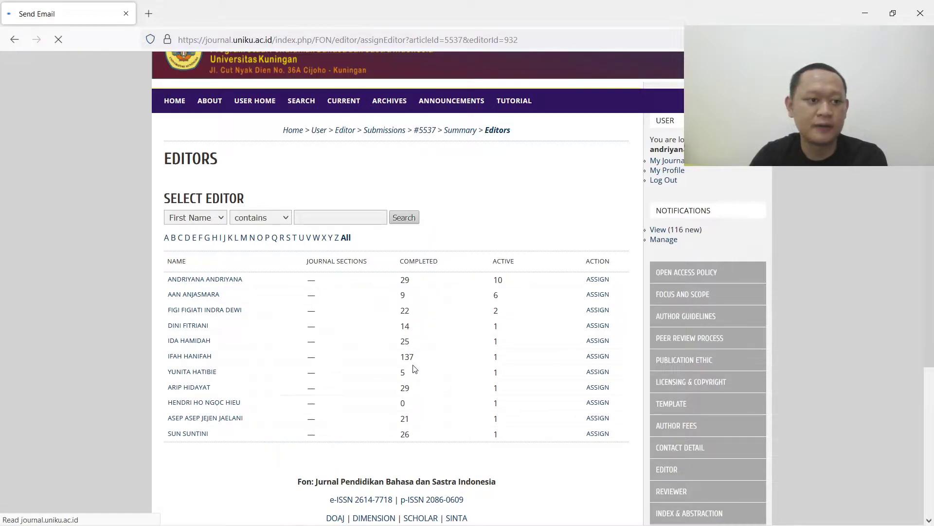
pyautogui.scroll(-3, 413, 369)
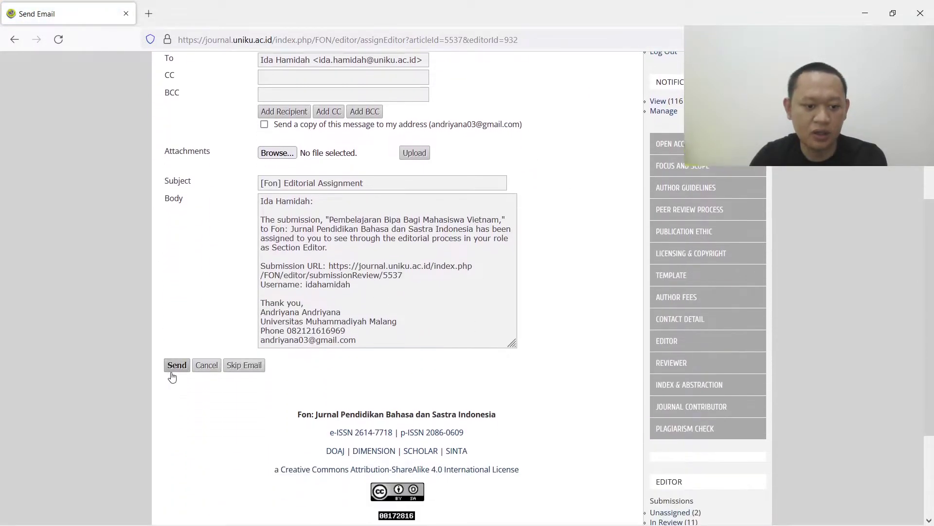
pyautogui.click(175, 366)
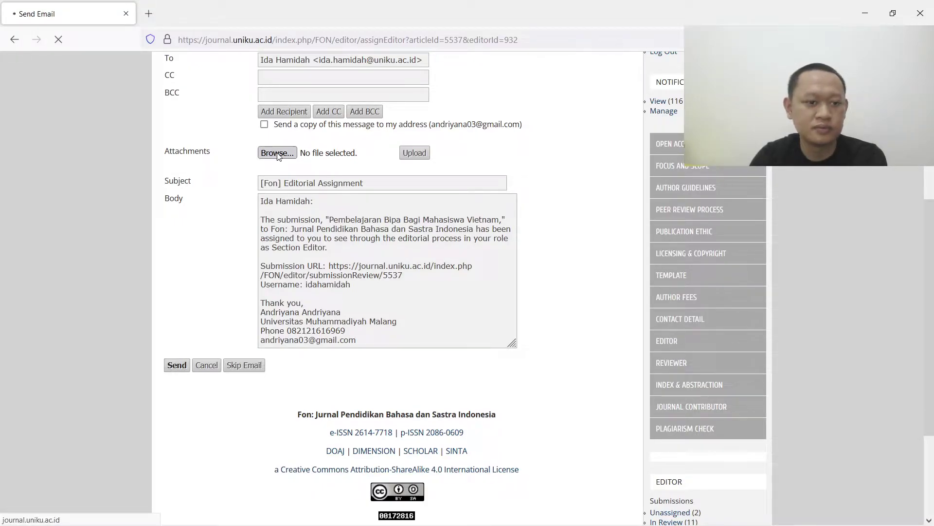
# Check the updated summary page, covering the submission details, assigned editor, status and metadata
pyautogui.scroll(-3, 278, 158)
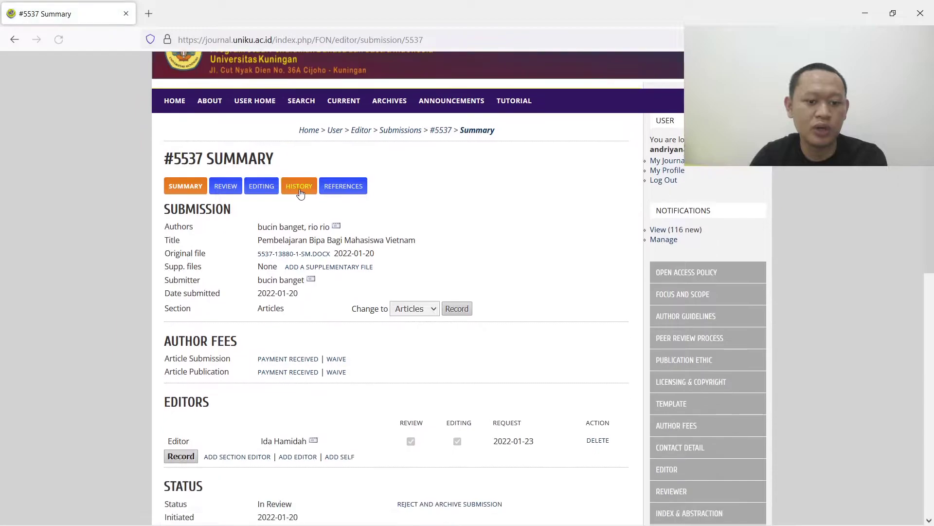
pyautogui.scroll(-2, 300, 194)
pyautogui.scroll(-1, 392, 292)
pyautogui.scroll(-1, 393, 299)
pyautogui.scroll(3, 390, 305)
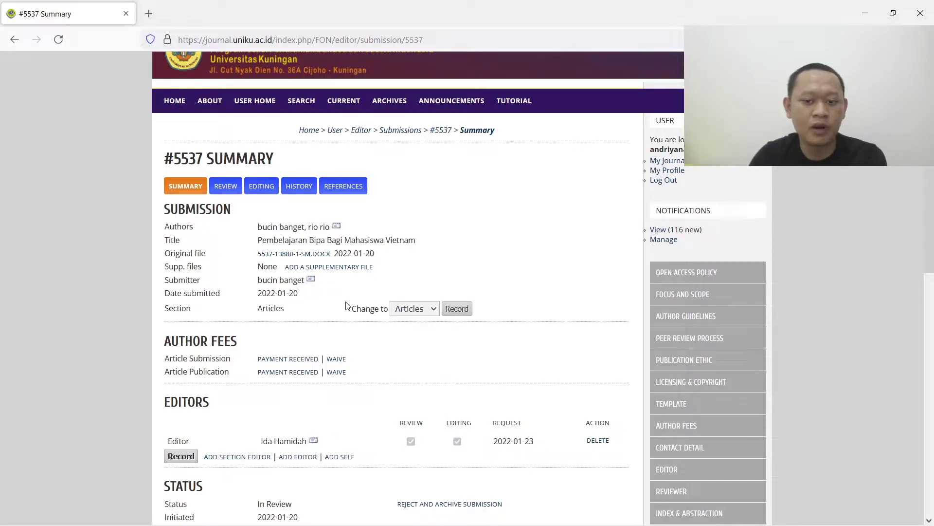
pyautogui.scroll(-2, 347, 306)
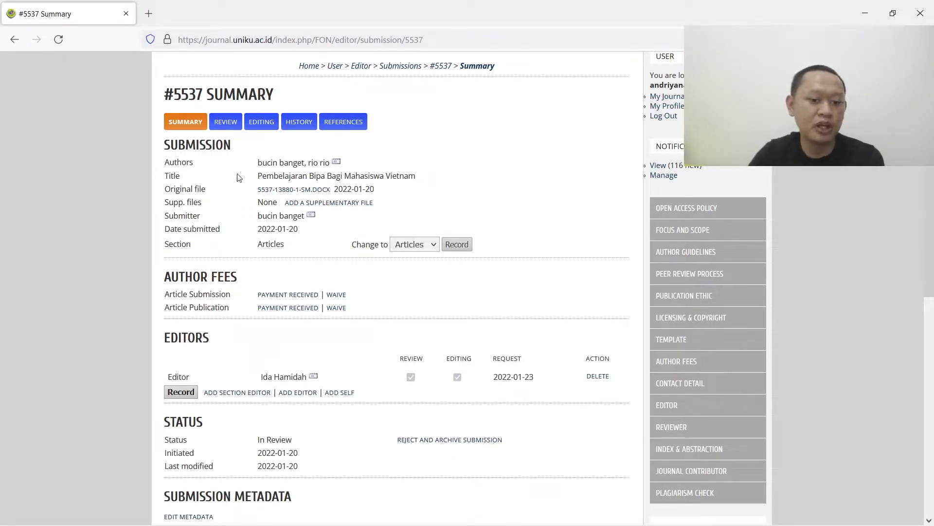
pyautogui.moveTo(259, 151); pyautogui.dragTo(447, 198)
pyautogui.click(501, 168)
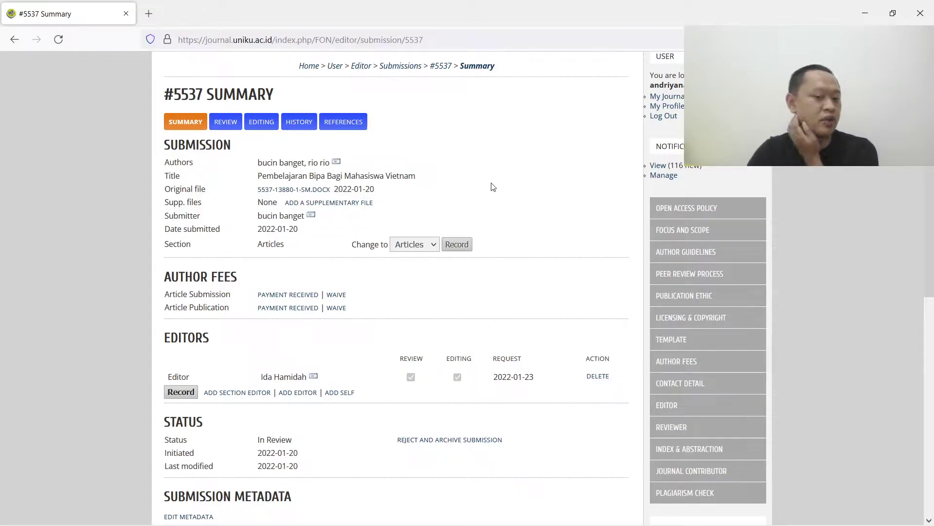
pyautogui.scroll(-2, 493, 187)
pyautogui.scroll(-2, 523, 265)
pyautogui.scroll(2, 518, 263)
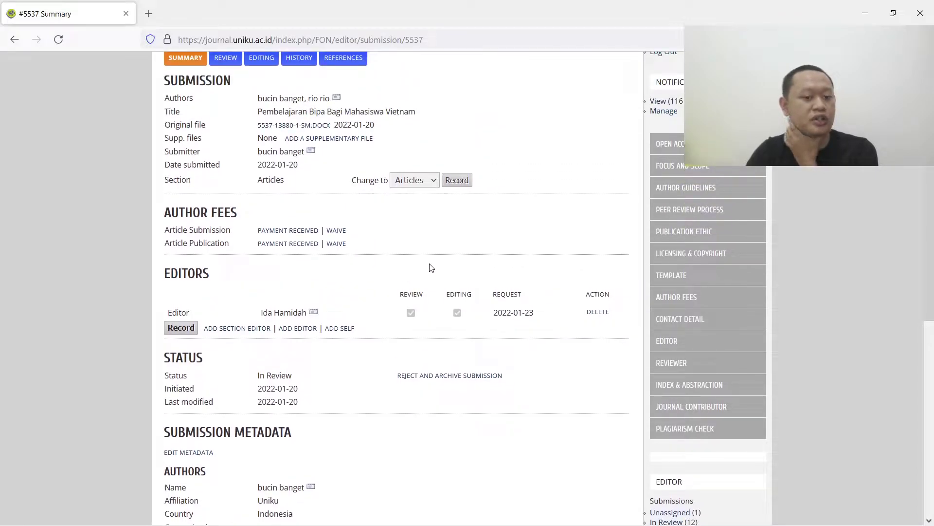
pyautogui.scroll(-2, 404, 281)
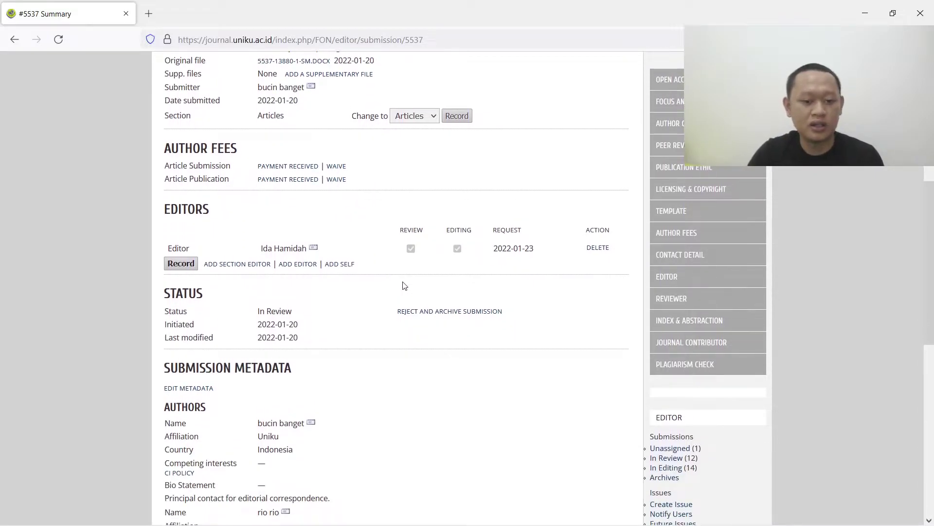
pyautogui.scroll(4, 405, 286)
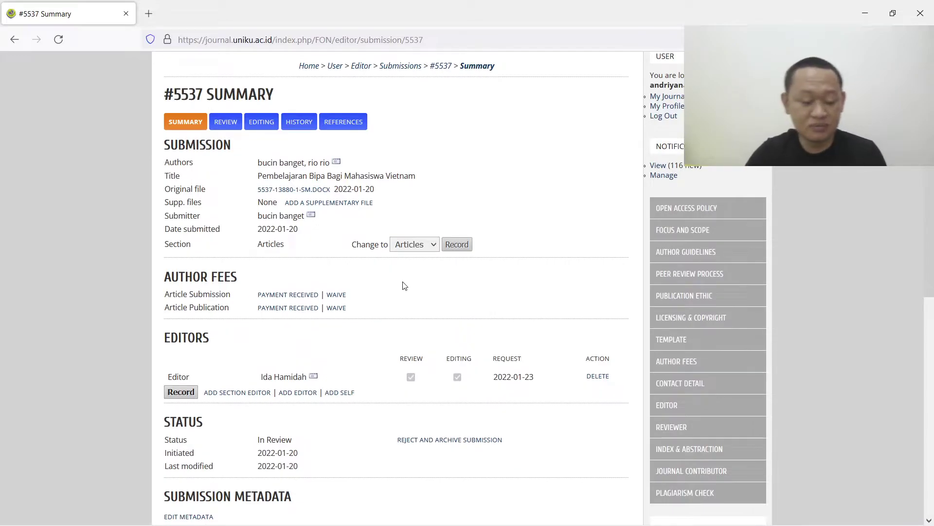
pyautogui.scroll(-1, 392, 288)
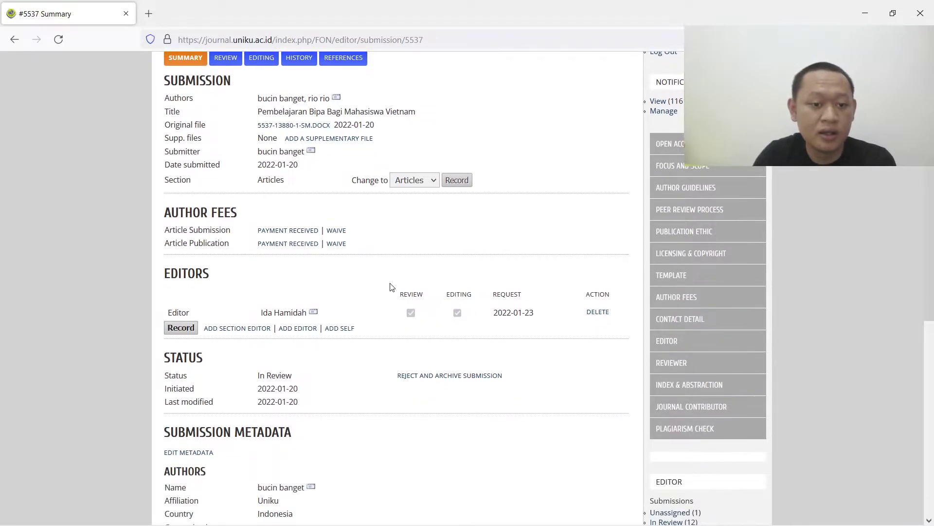
pyautogui.scroll(1, 378, 262)
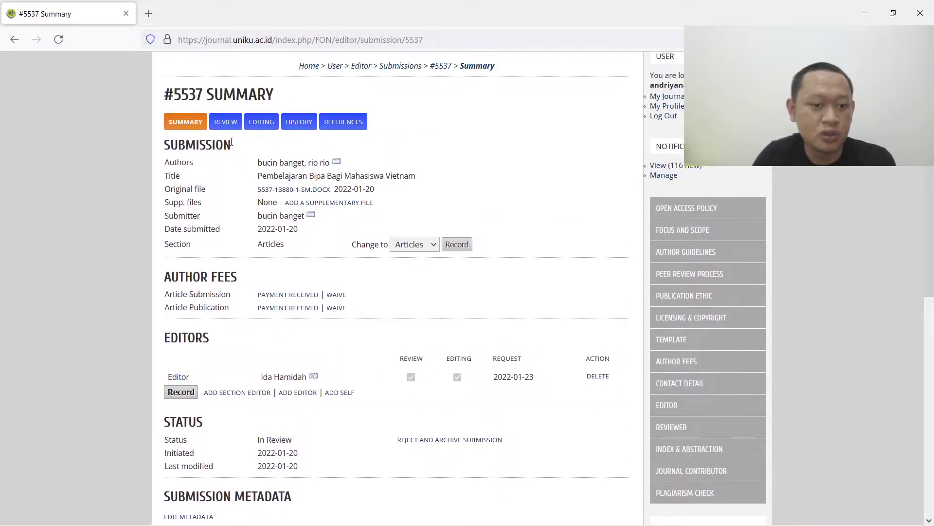
# Go to the submission's review page and assign the eleventh listed reviewer as the first peer reviewer
pyautogui.scroll(-3, 321, 220)
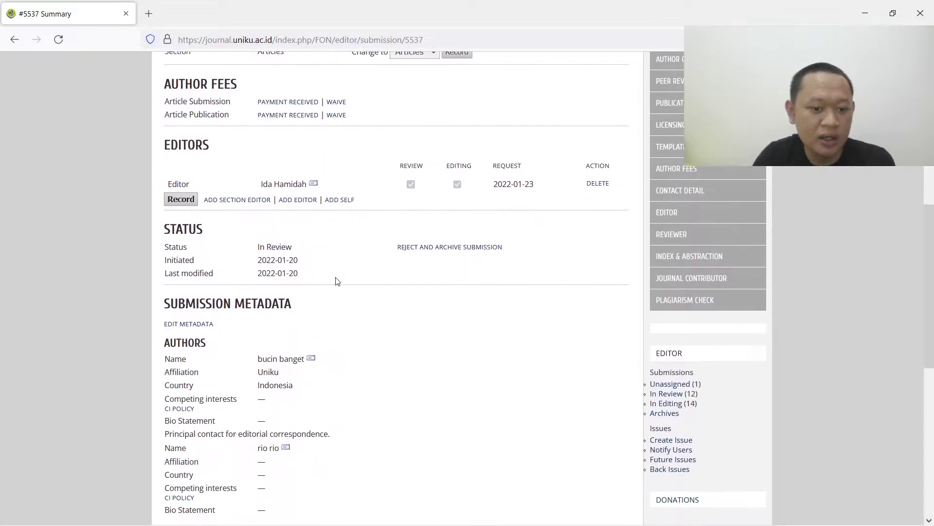
pyautogui.scroll(3, 336, 280)
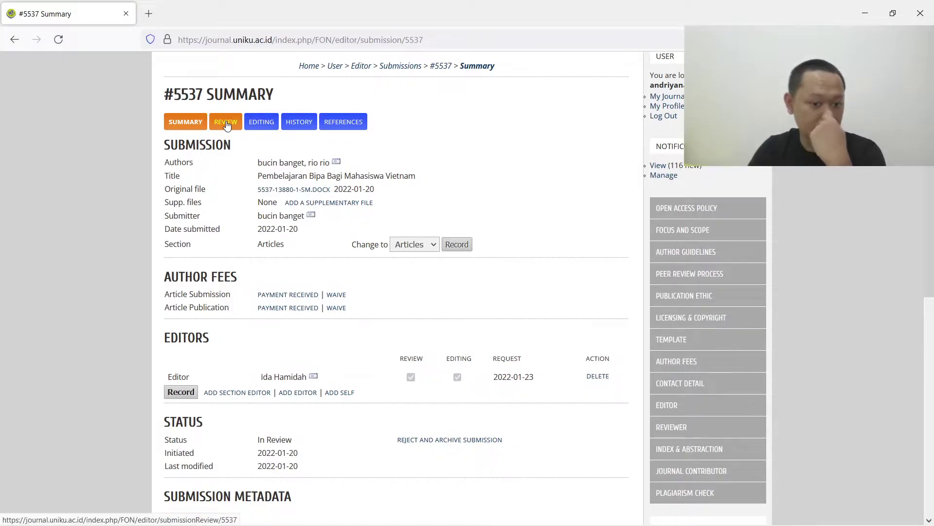
pyautogui.click(226, 125)
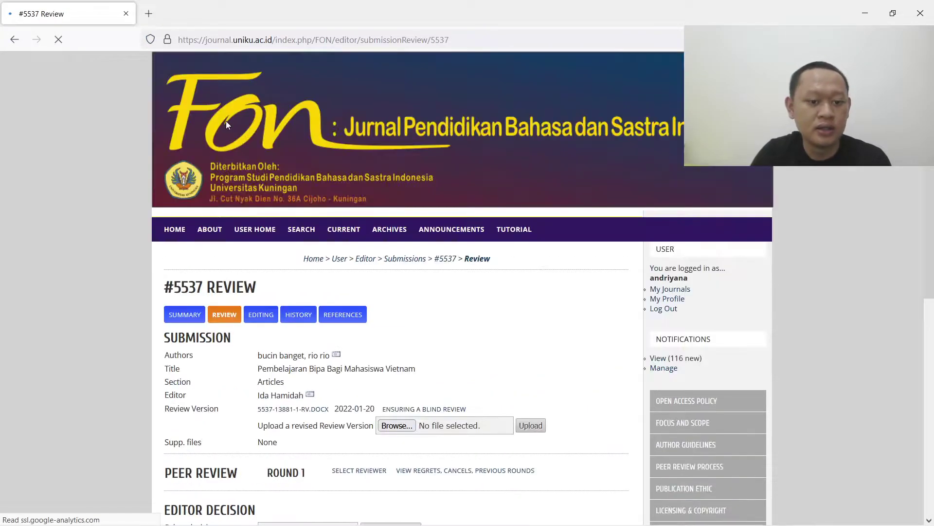
pyautogui.scroll(-4, 306, 198)
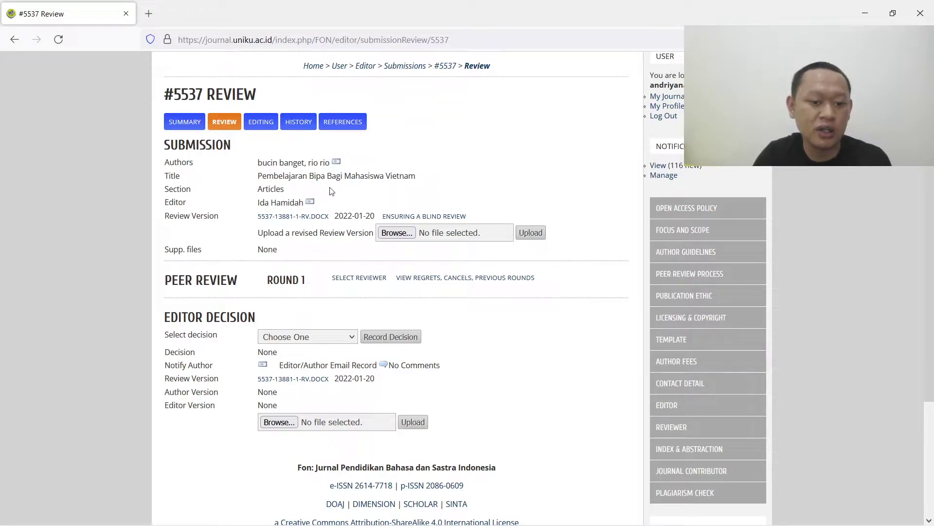
pyautogui.click(352, 281)
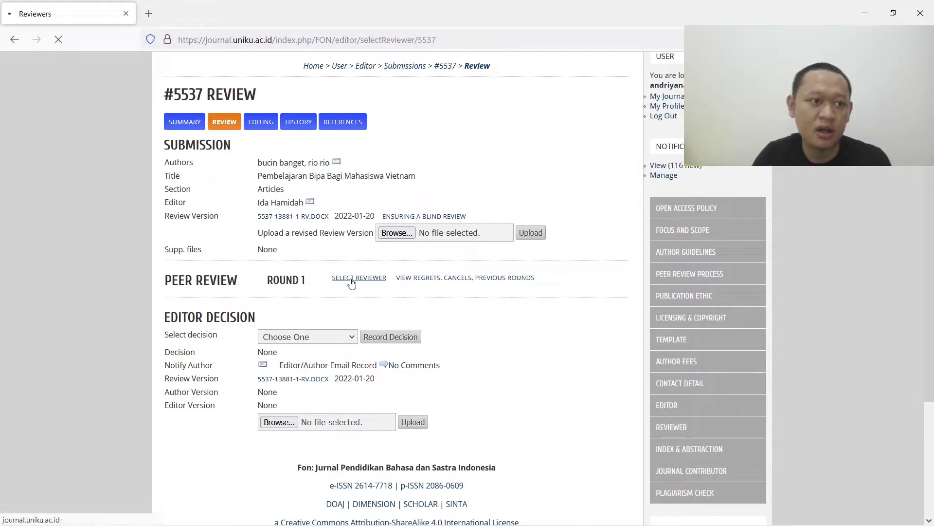
pyautogui.scroll(-2, 374, 284)
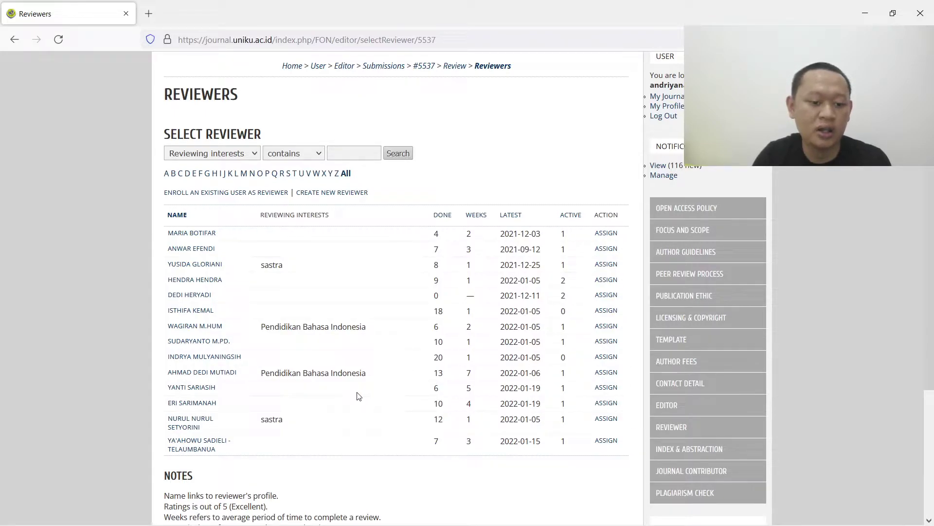
pyautogui.click(603, 389)
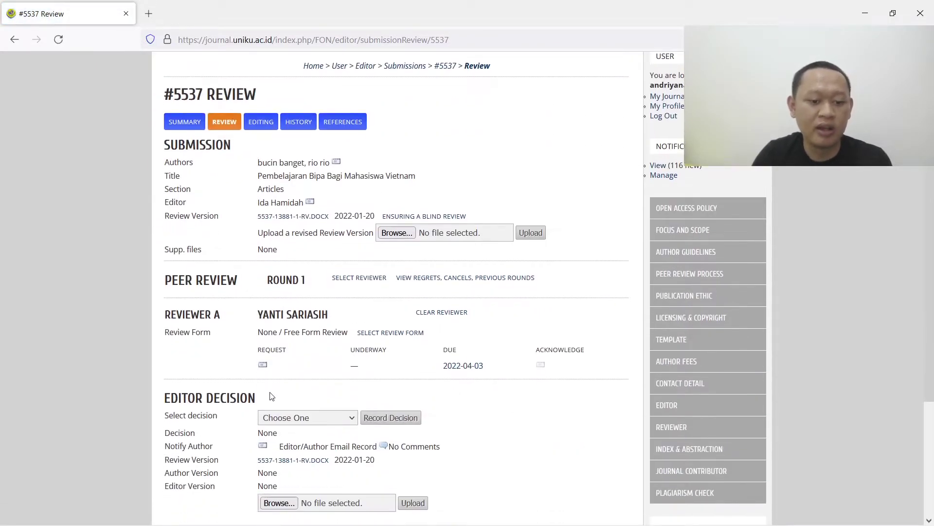
# Assign the twelfth listed reviewer as the second peer reviewer for round 1
pyautogui.click(349, 279)
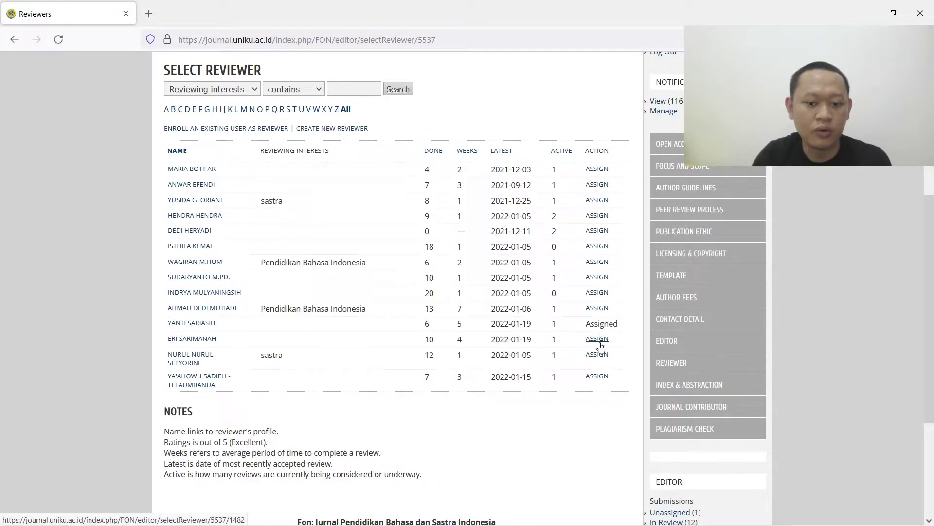
pyautogui.click(598, 339)
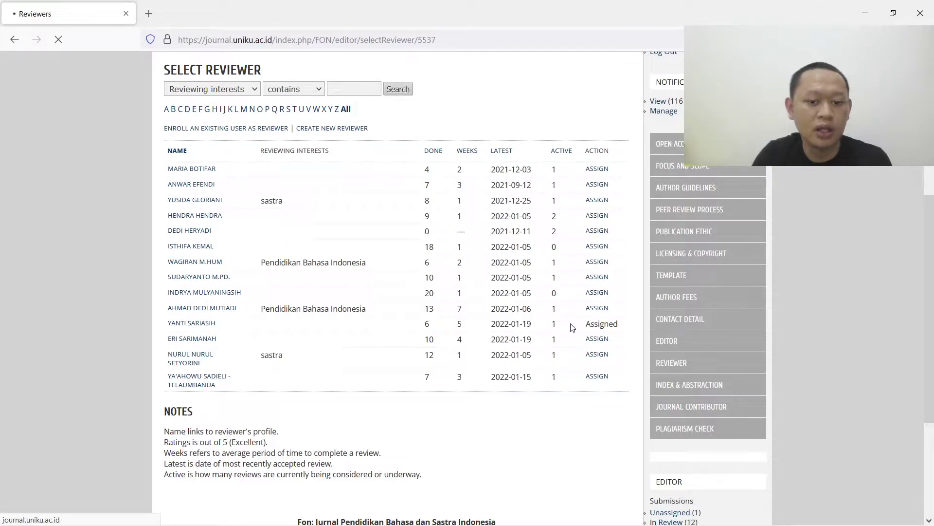
pyautogui.scroll(-3, 572, 333)
pyautogui.scroll(-4, 565, 353)
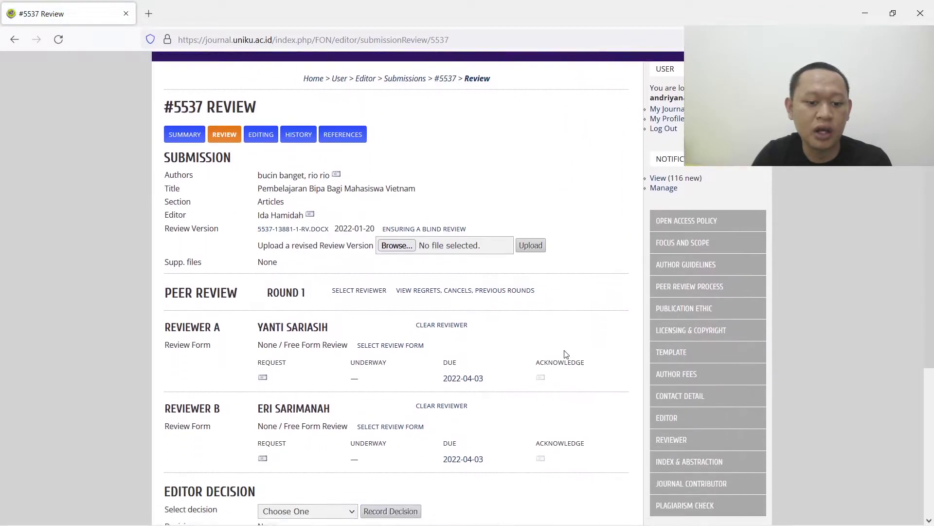
pyautogui.scroll(-1, 564, 350)
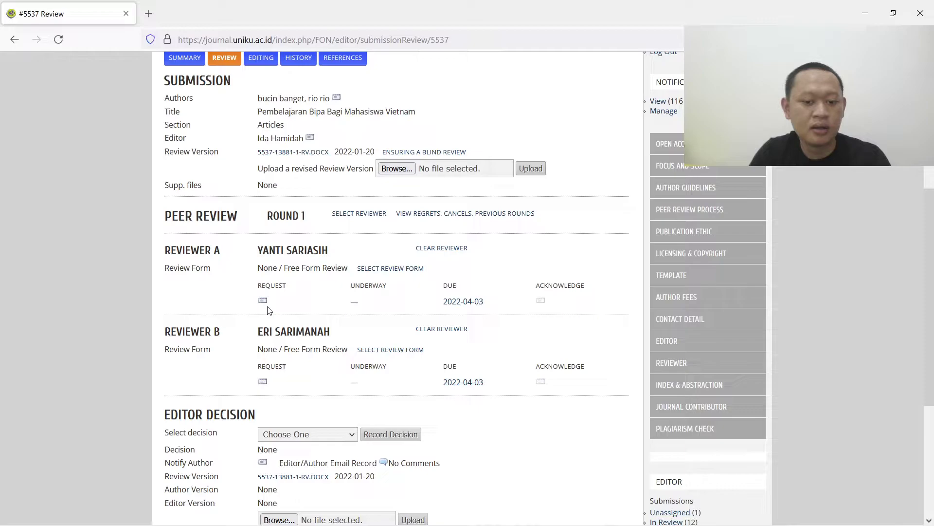
pyautogui.click(279, 157)
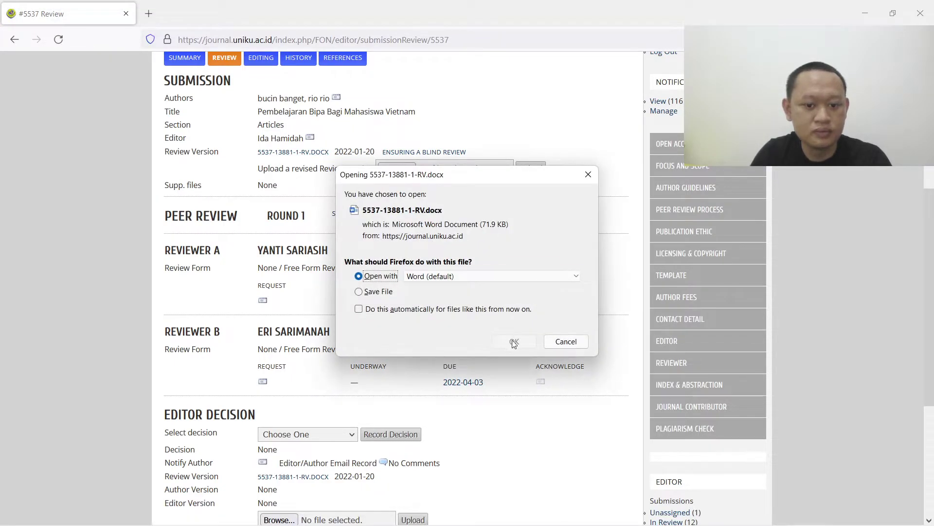
pyautogui.click(514, 342)
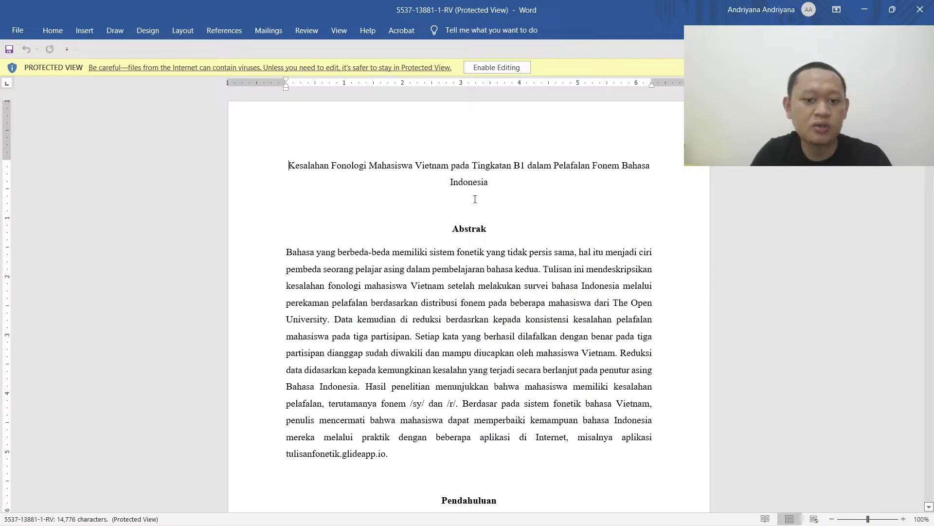
pyautogui.click(275, 162)
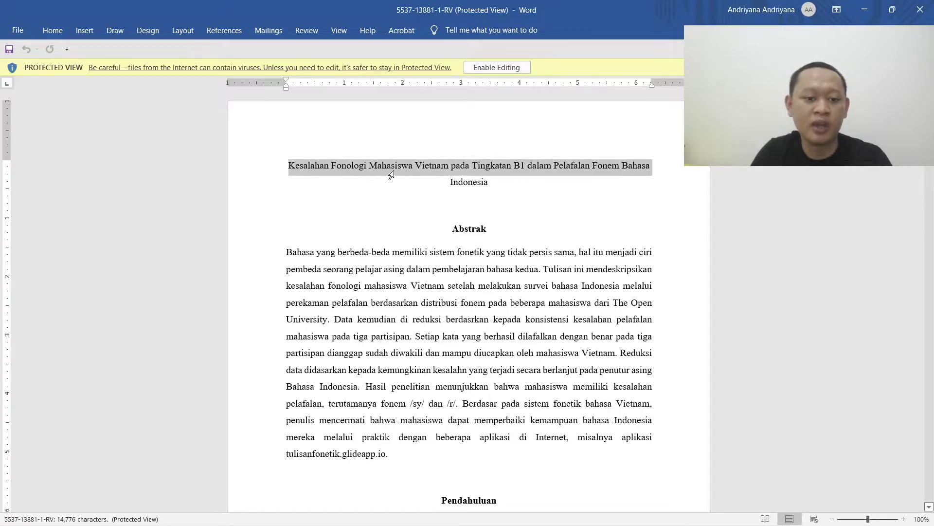
pyautogui.click(470, 205)
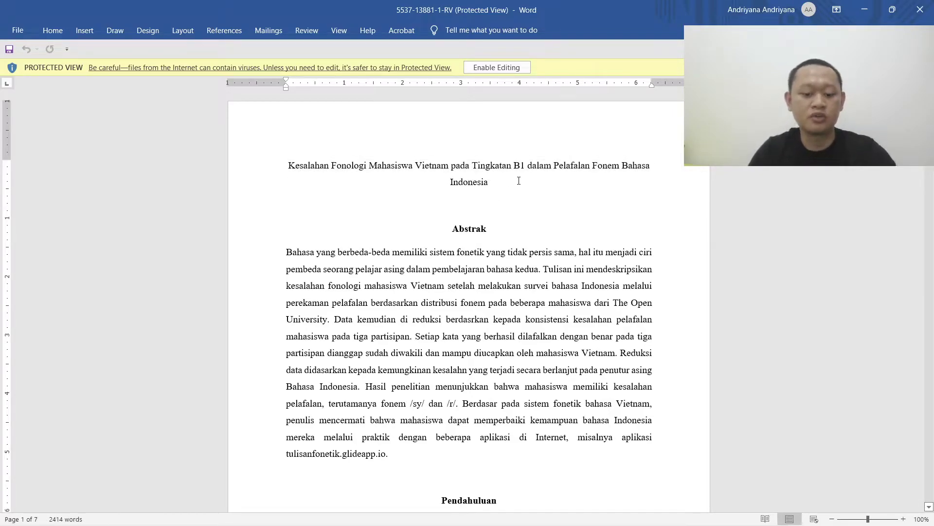
pyautogui.press('Return')
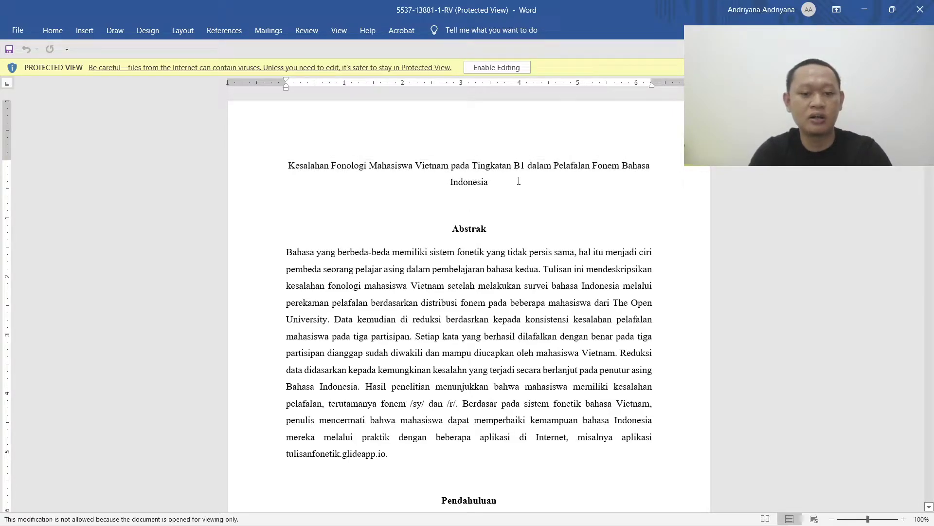
pyautogui.click(497, 67)
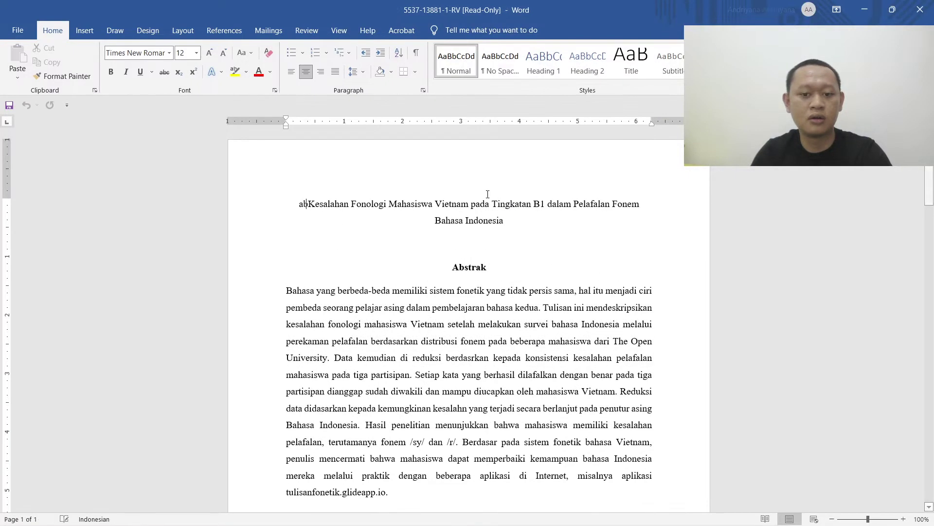
# Insert the sample author lines "Abcd" and "univer" between the title and the abstract, and delete them
pyautogui.click(483, 238)
pyautogui.write('abcd')
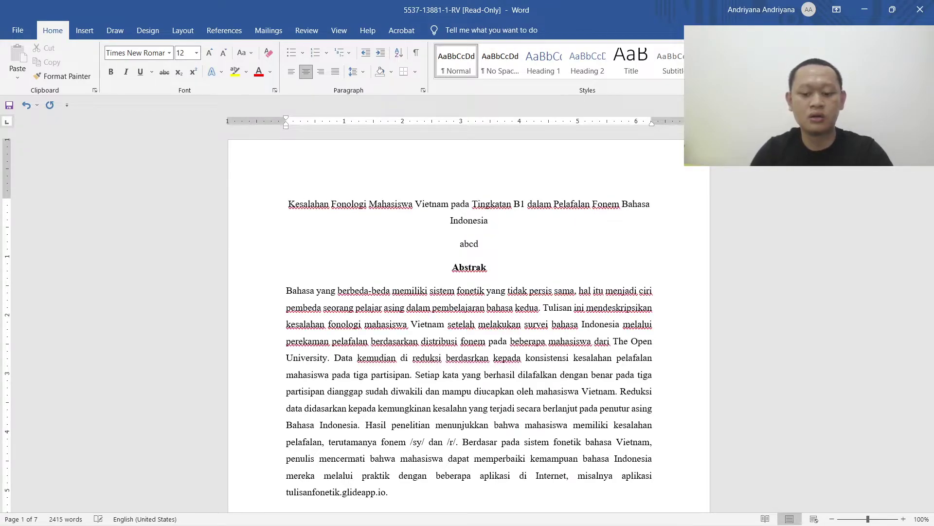
pyautogui.press('Return')
pyautogui.write('univer')
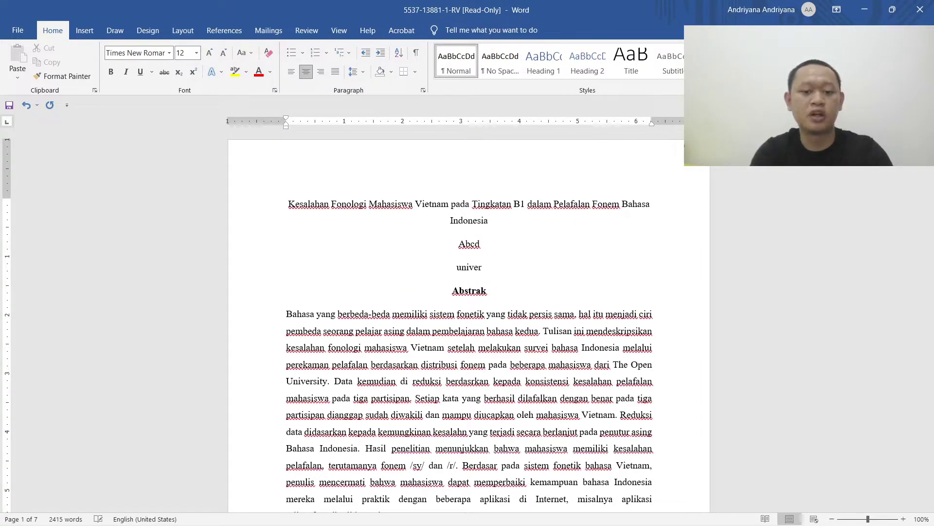
pyautogui.moveTo(475, 268); pyautogui.dragTo(456, 286)
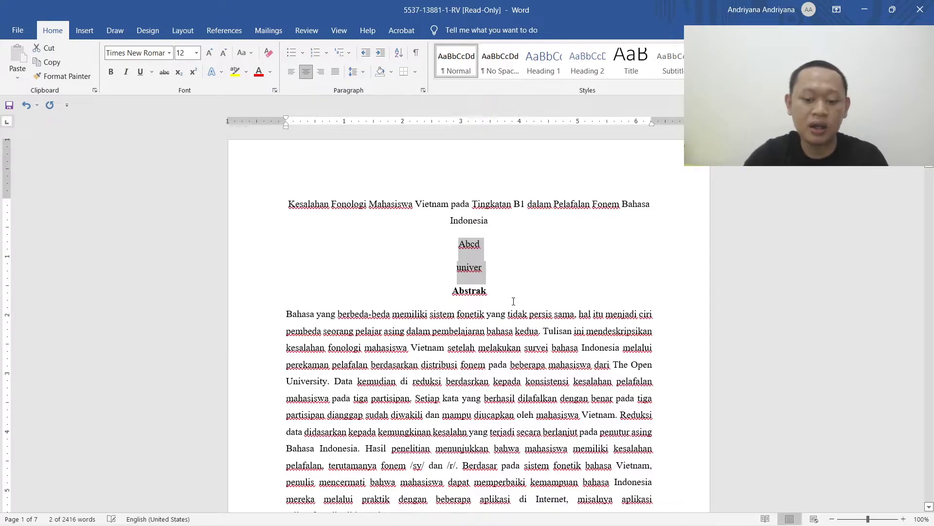
pyautogui.press('Delete')
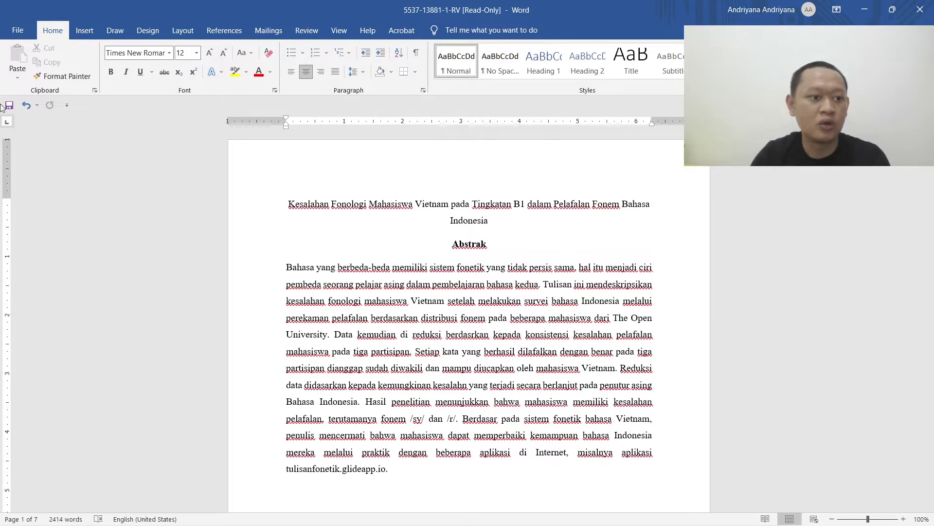
# Save the manuscript as a new Word document named "revier fon januari" in the Documents folder
pyautogui.click(17, 30)
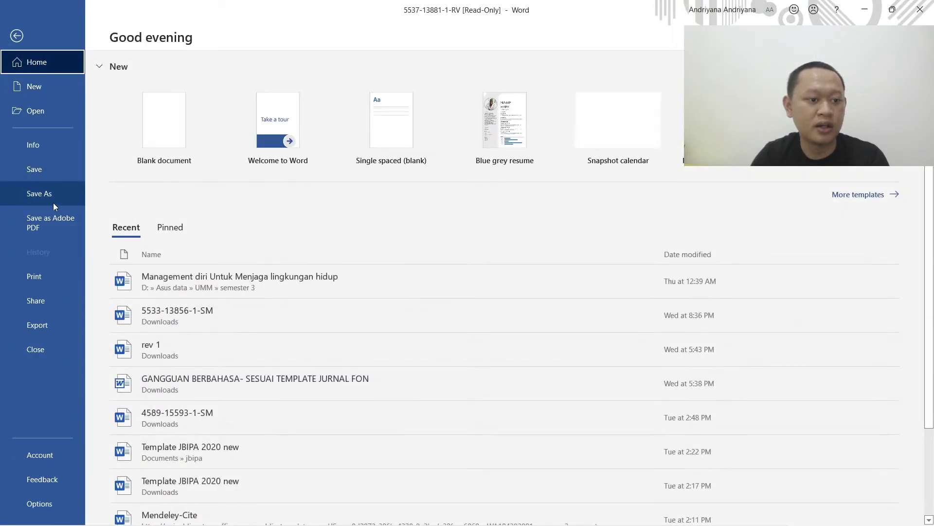
pyautogui.click(46, 194)
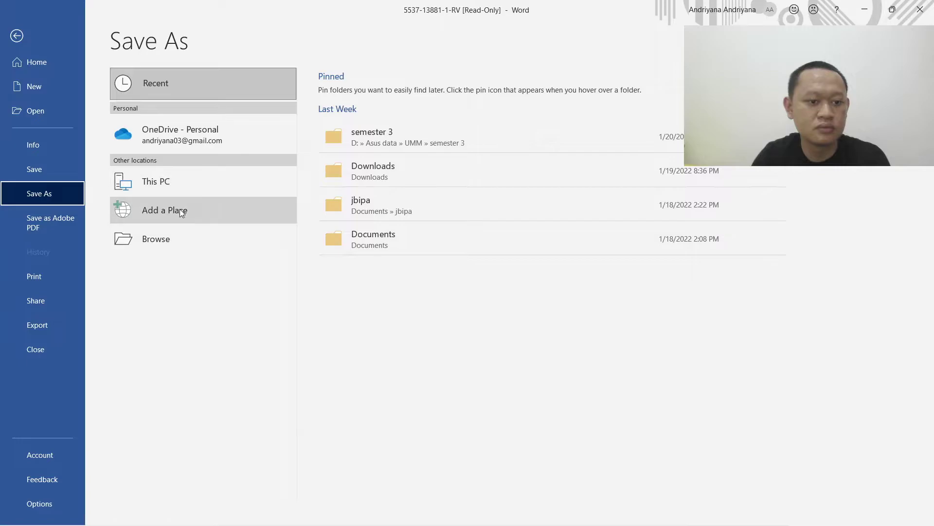
pyautogui.click(178, 241)
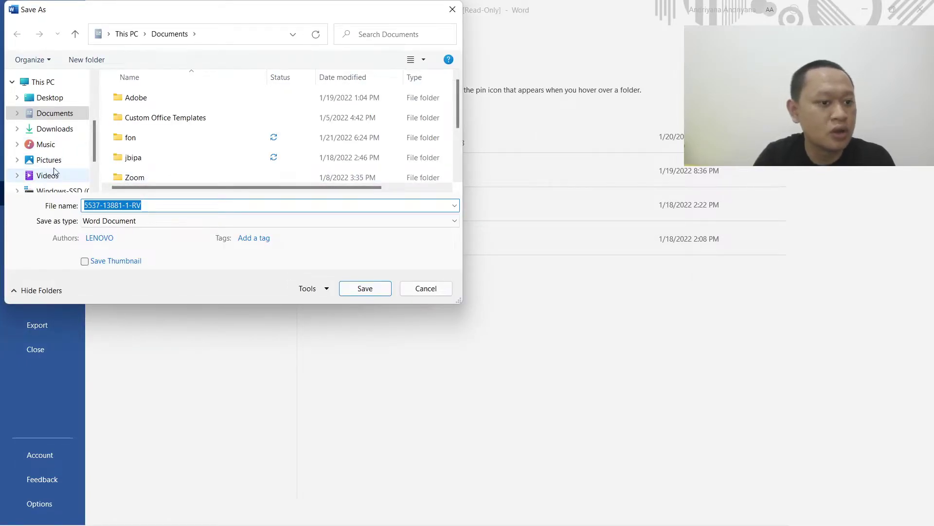
pyautogui.click(169, 203)
pyautogui.doubleClick(159, 203)
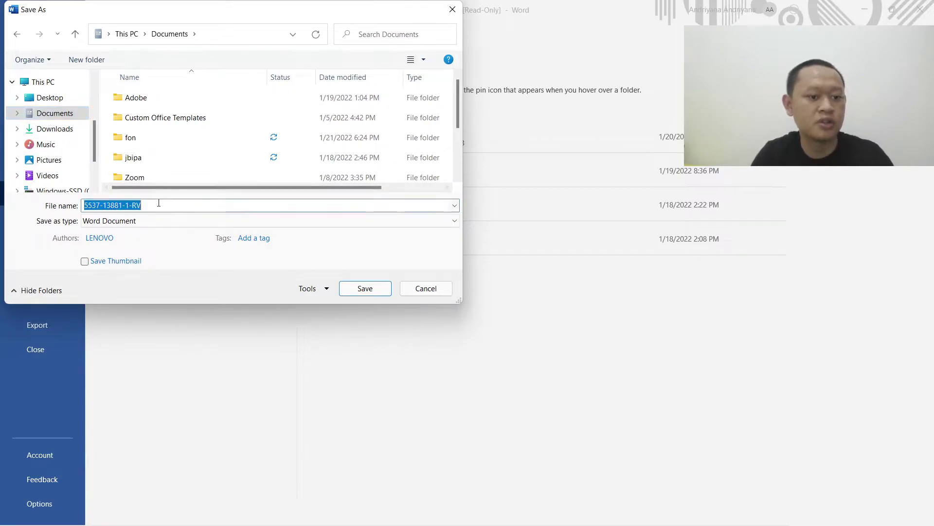
pyautogui.write('revie')
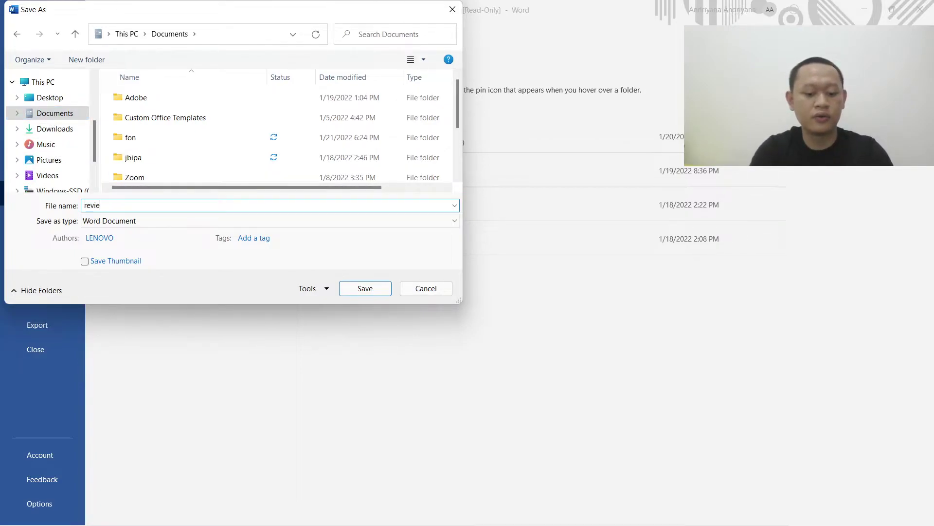
pyautogui.write('r')
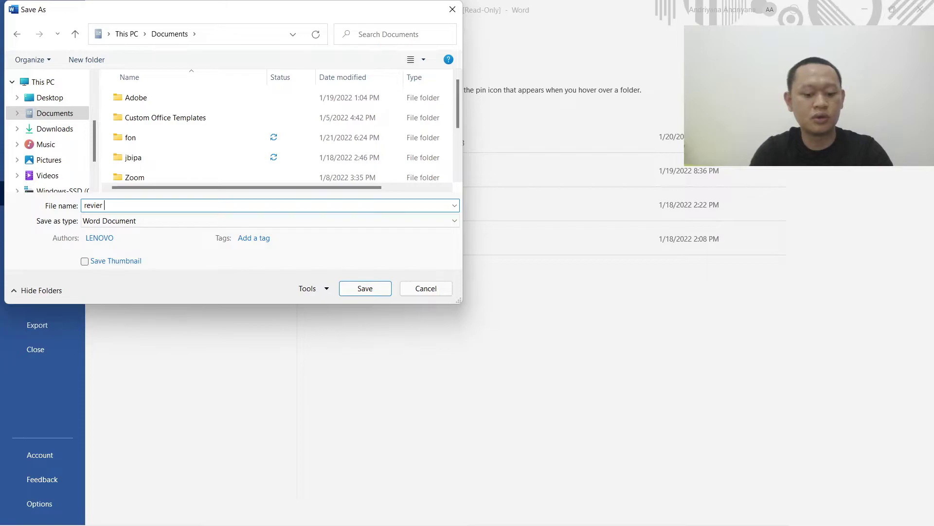
pyautogui.write(' fon')
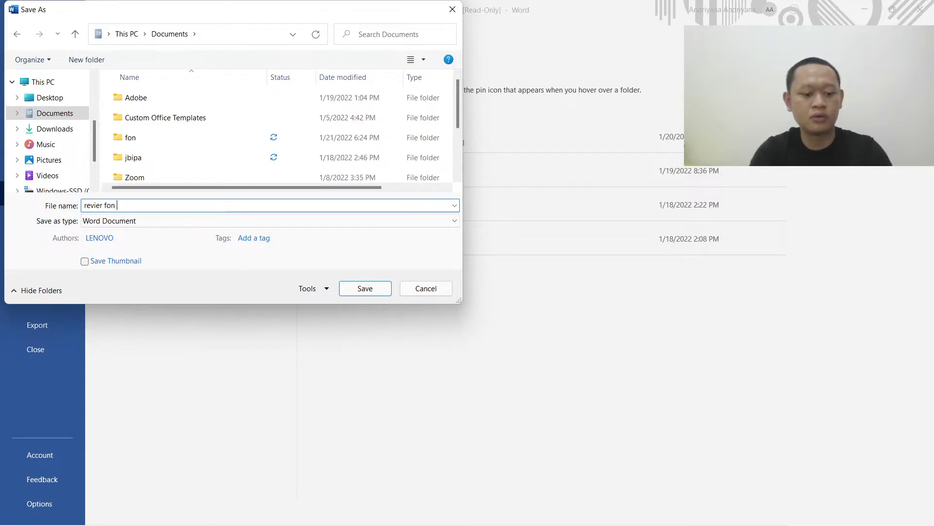
pyautogui.write(' januari')
pyautogui.click(365, 288)
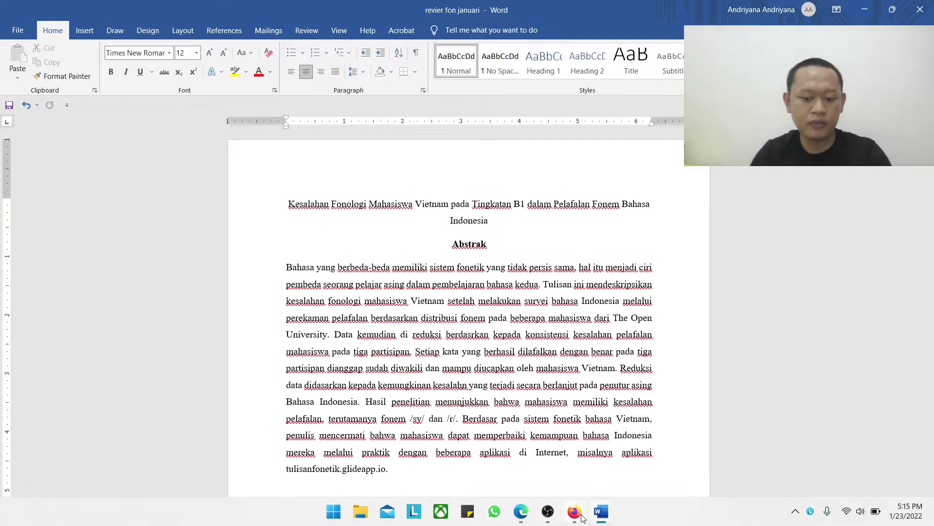
# Switch to Firefox and upload revier fon januari.docx from Documents as the revised review version of submission 5537
pyautogui.click(580, 515)
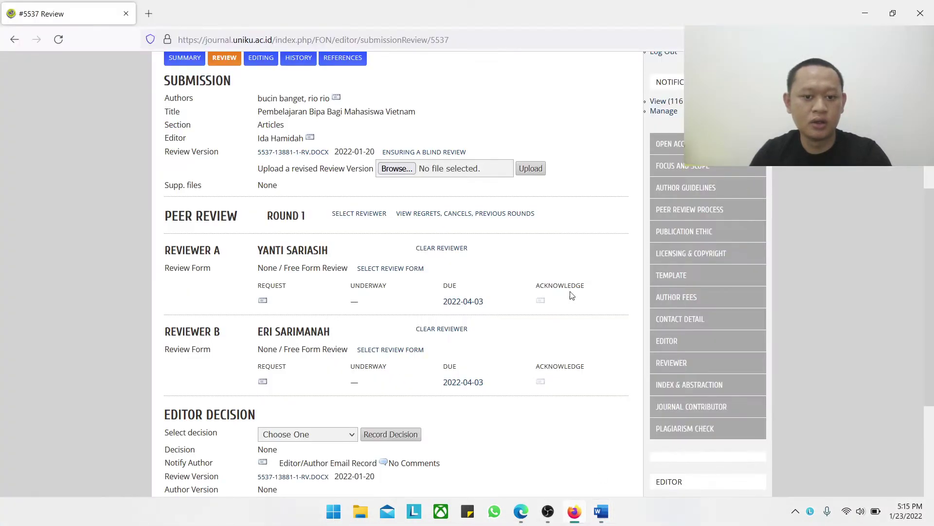
pyautogui.scroll(-3, 335, 221)
pyautogui.scroll(1, 335, 221)
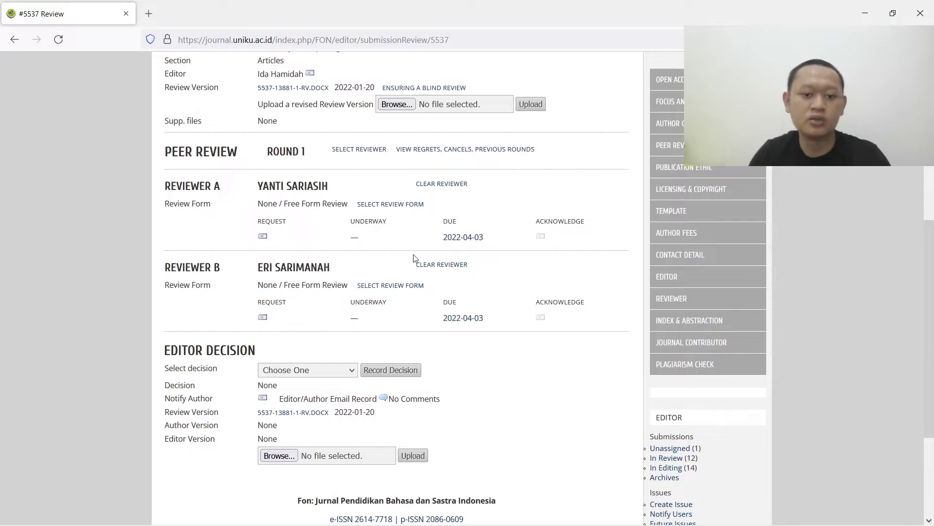
pyautogui.scroll(1, 418, 255)
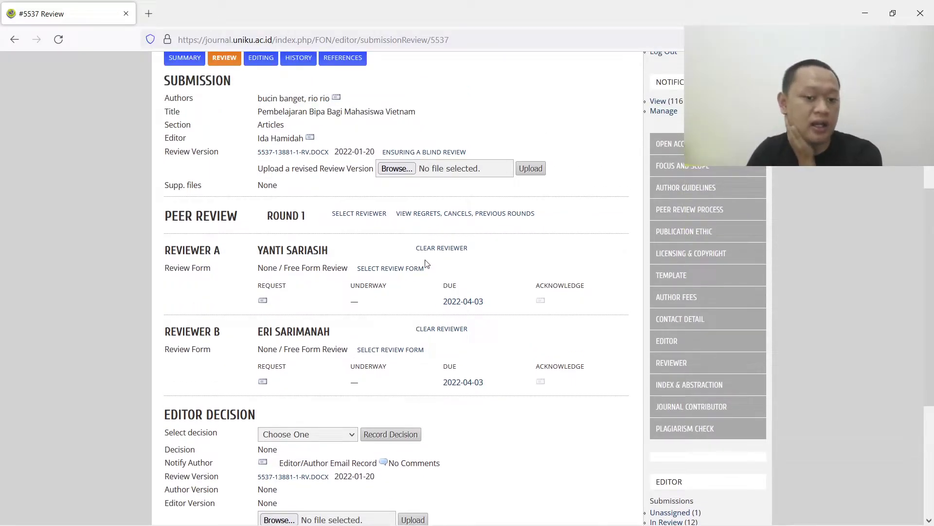
pyautogui.scroll(-1, 427, 258)
pyautogui.scroll(-1, 417, 300)
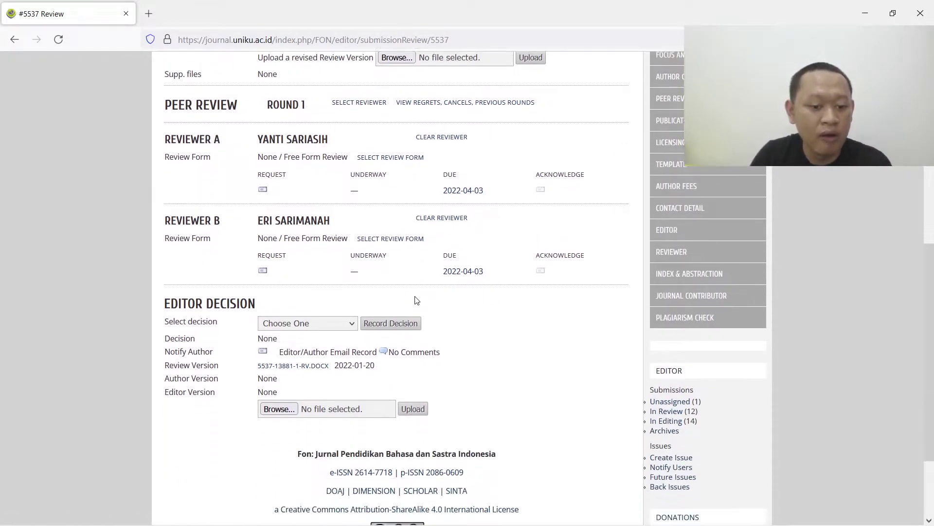
pyautogui.scroll(3, 300, 376)
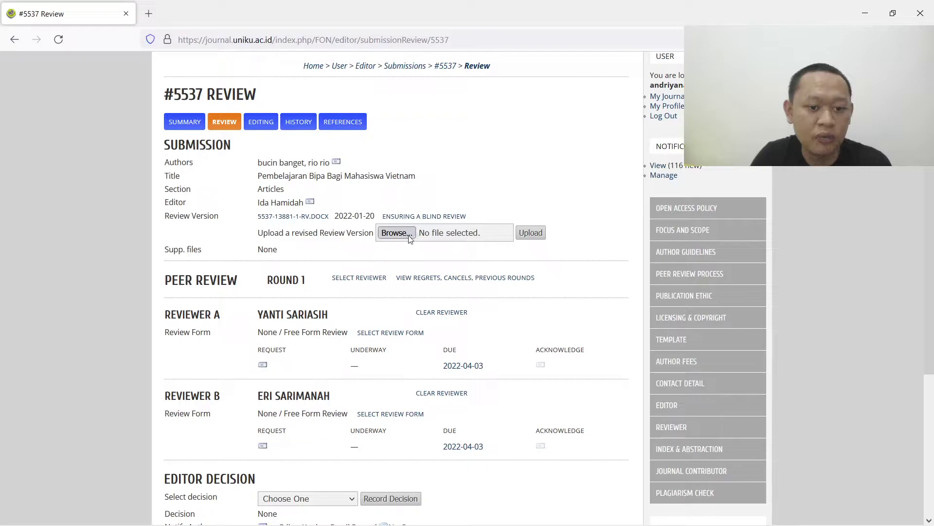
pyautogui.click(393, 235)
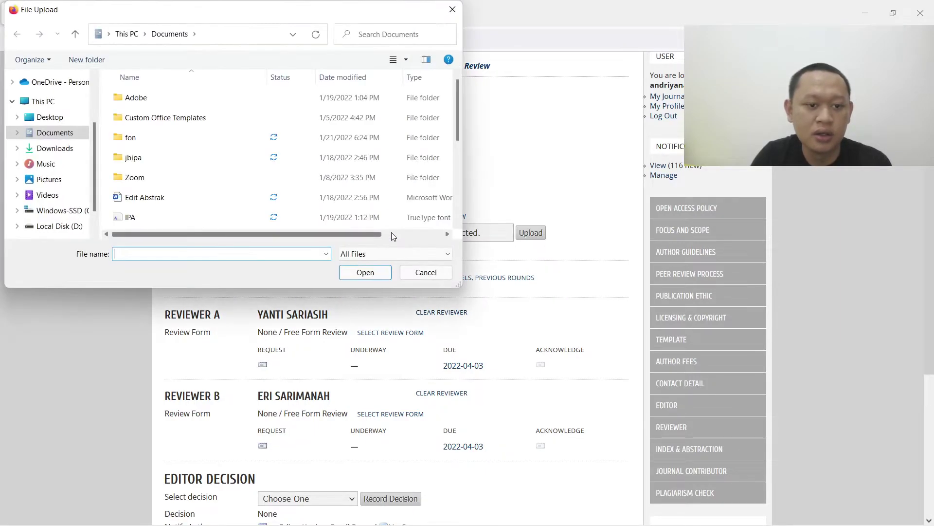
pyautogui.scroll(-3, 225, 161)
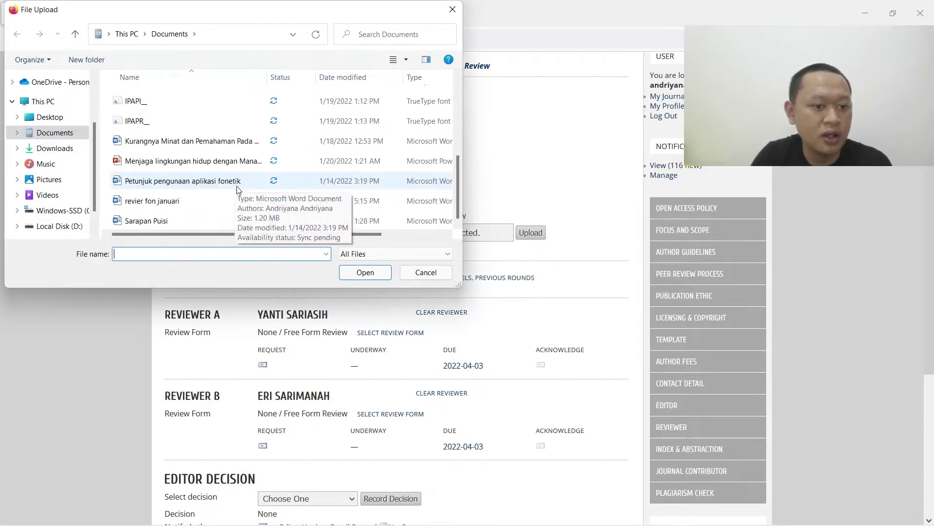
pyautogui.click(213, 201)
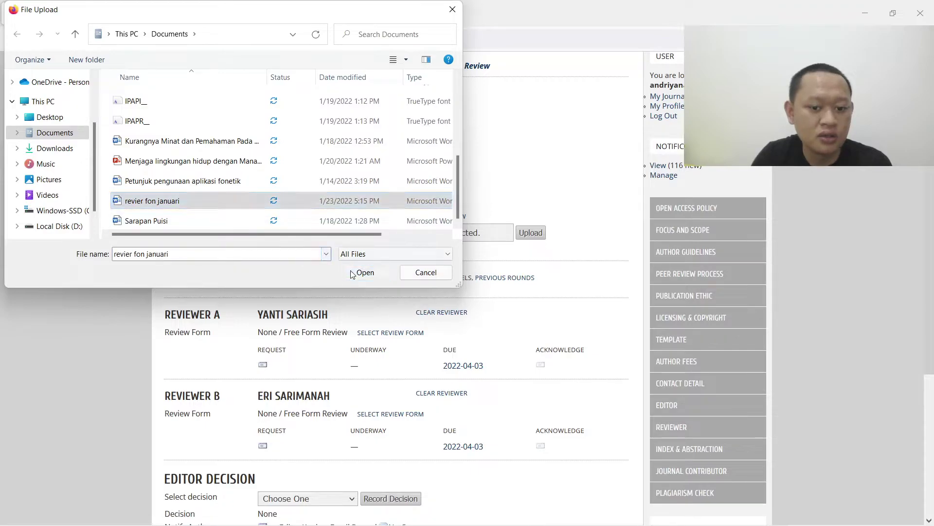
pyautogui.click(350, 270)
pyautogui.click(530, 233)
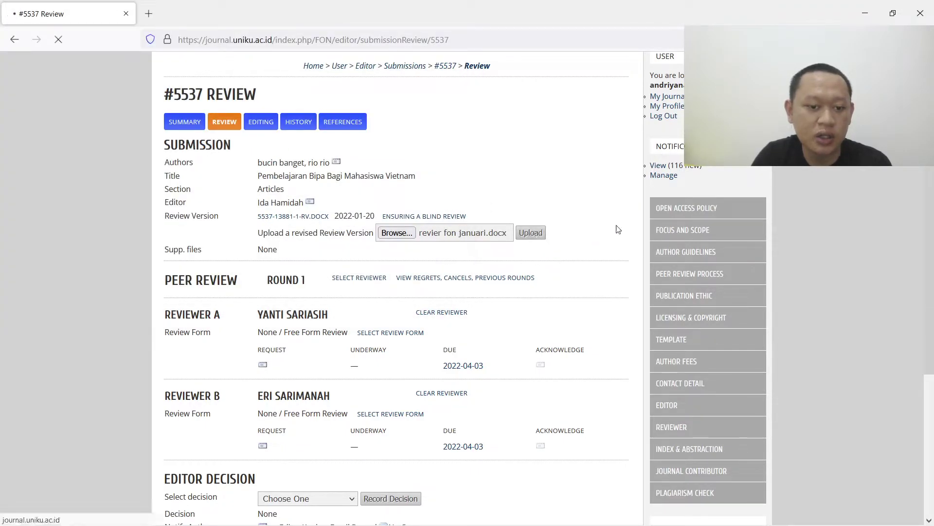
# Check the file name of the replaced review version in the submission details
pyautogui.scroll(-2, 619, 234)
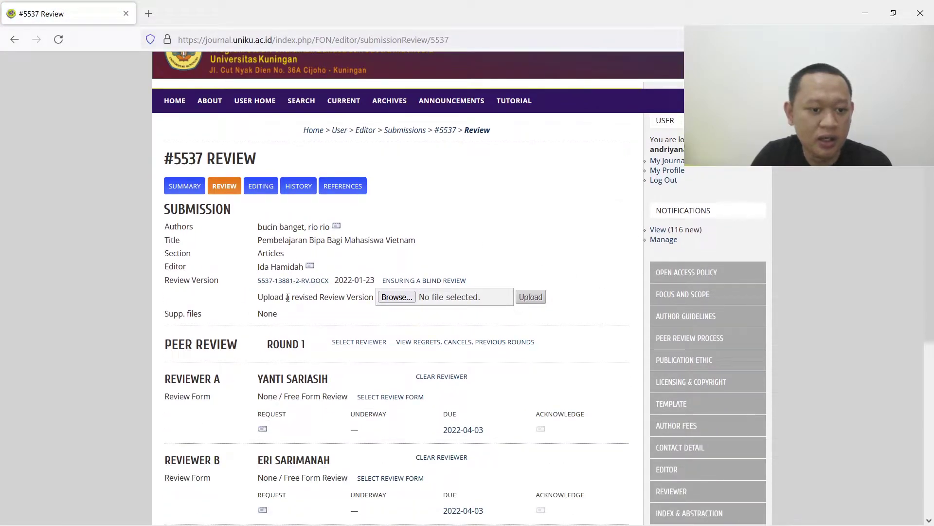
pyautogui.scroll(-2, 268, 233)
pyautogui.moveTo(257, 216); pyautogui.dragTo(330, 220)
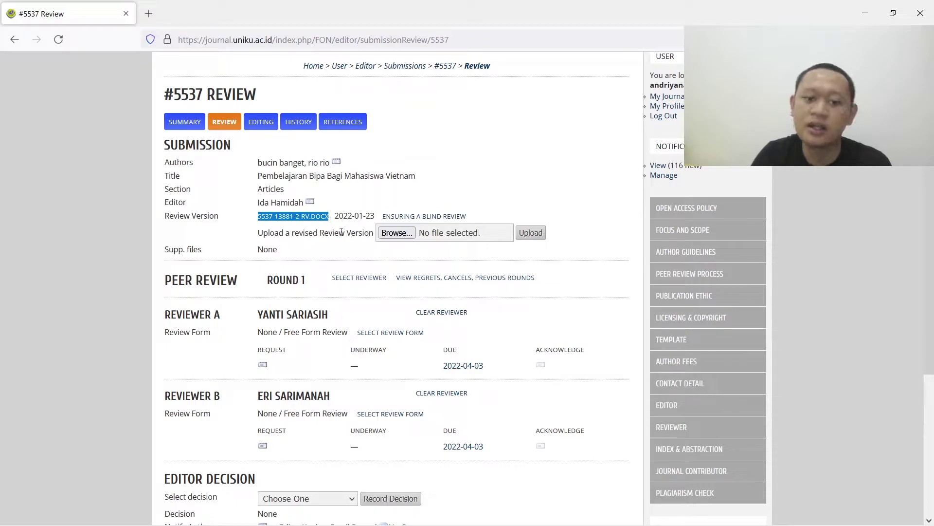
# Send Reviewer A the prepared "[Fon] Article Review Request" e-mail, leaving its text as it is
pyautogui.scroll(-2, 393, 270)
pyautogui.scroll(-2, 391, 279)
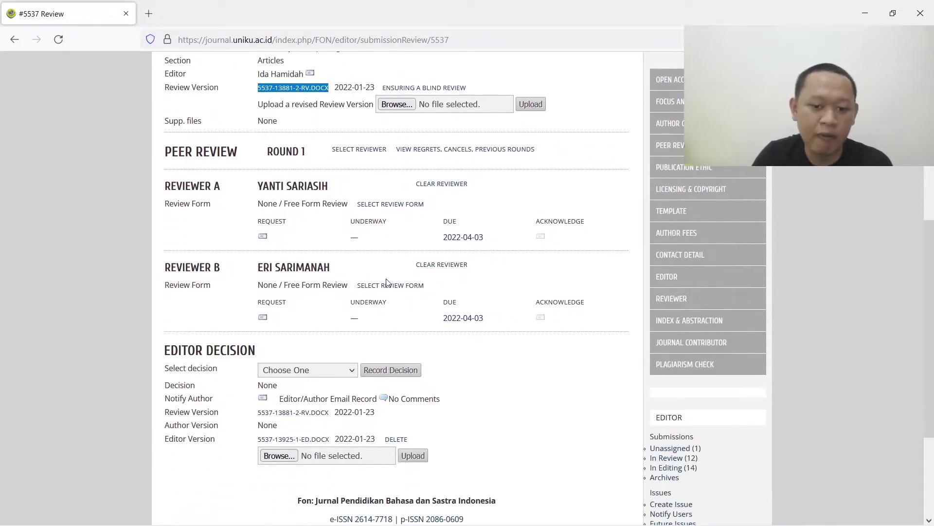
pyautogui.click(262, 238)
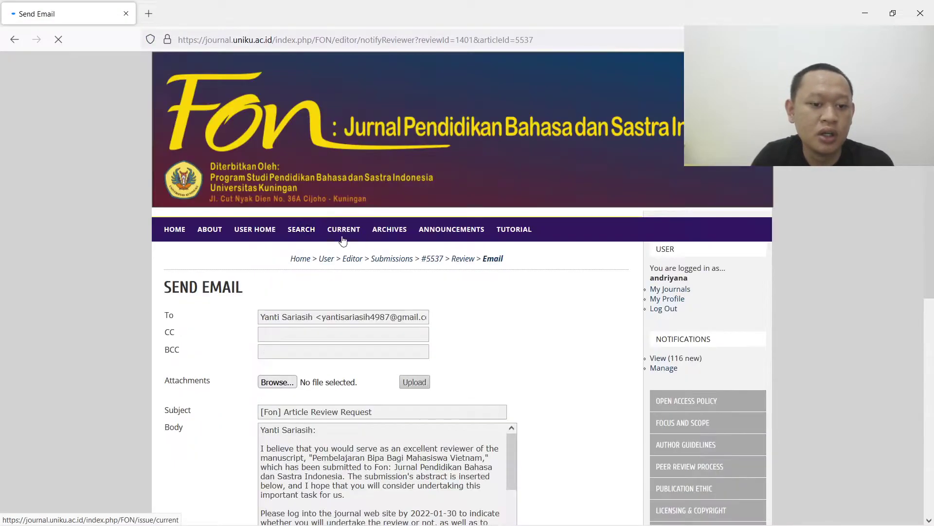
pyautogui.scroll(-4, 277, 303)
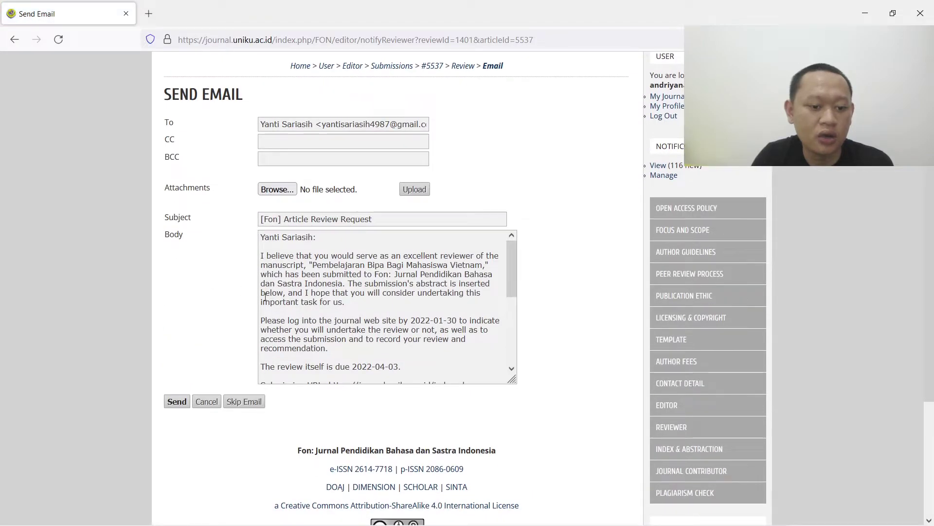
pyautogui.scroll(-2, 243, 292)
pyautogui.click(176, 339)
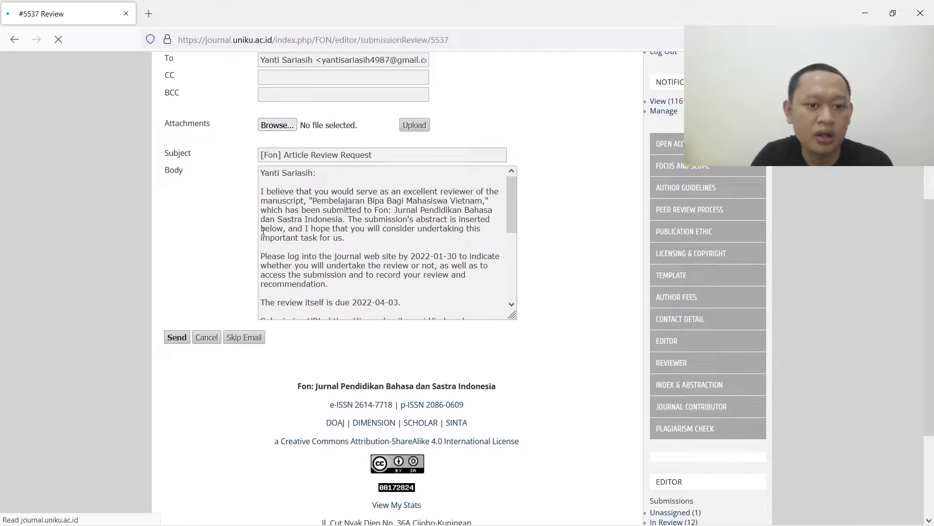
# Send Reviewer B the prepared article review request e-mail without changing its text
pyautogui.scroll(-5, 263, 244)
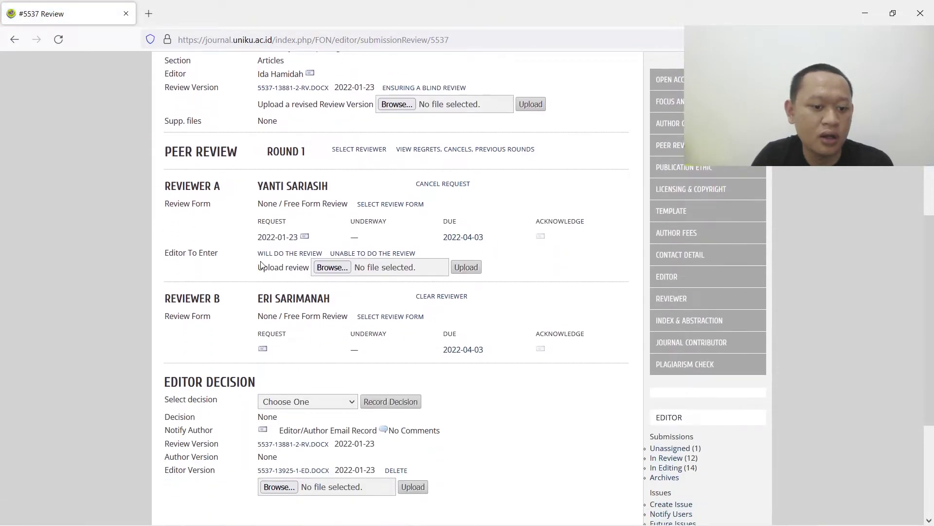
pyautogui.scroll(-2, 261, 265)
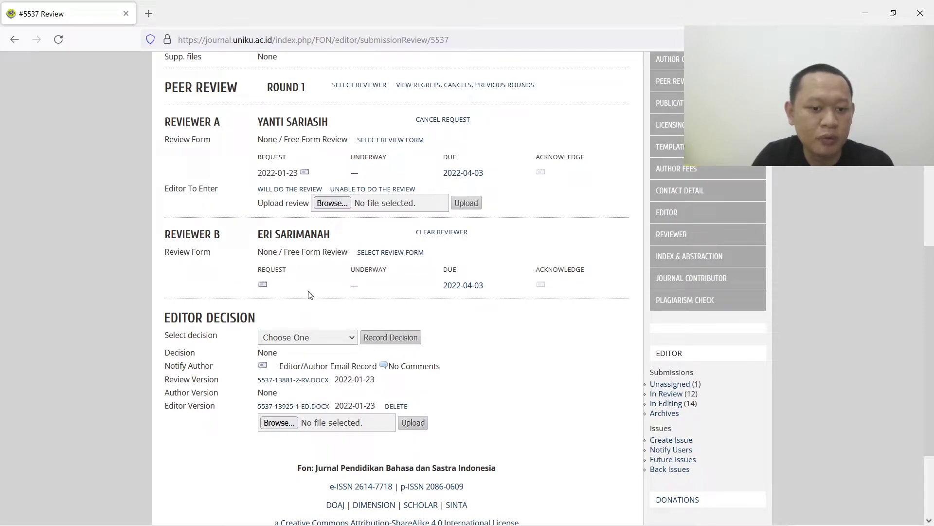
pyautogui.click(266, 287)
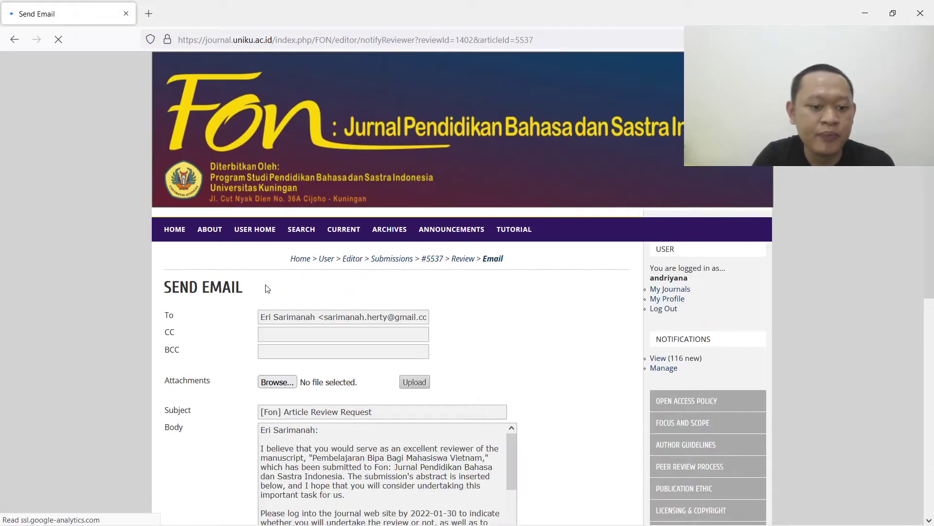
pyautogui.scroll(-5, 262, 312)
pyautogui.click(184, 343)
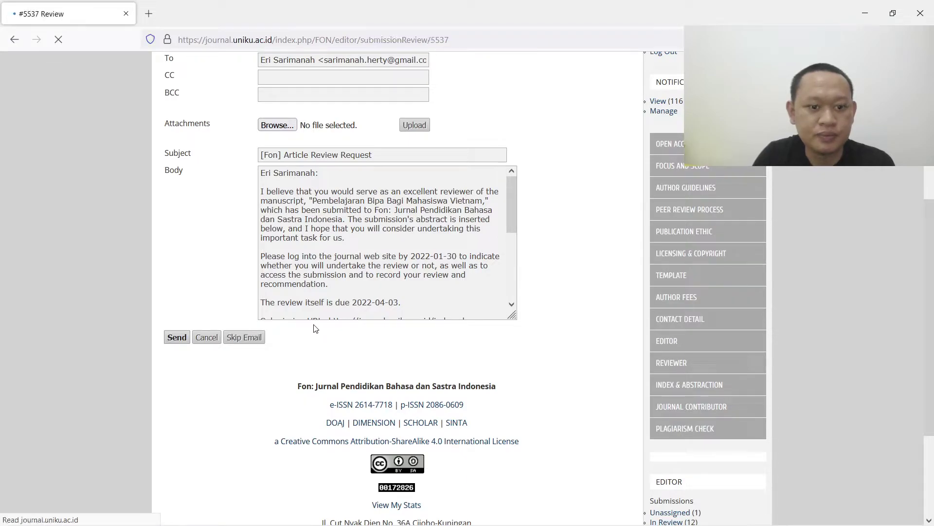
# Look through the available editor decisions for the submission and leave the decision unselected
pyautogui.scroll(-8, 324, 341)
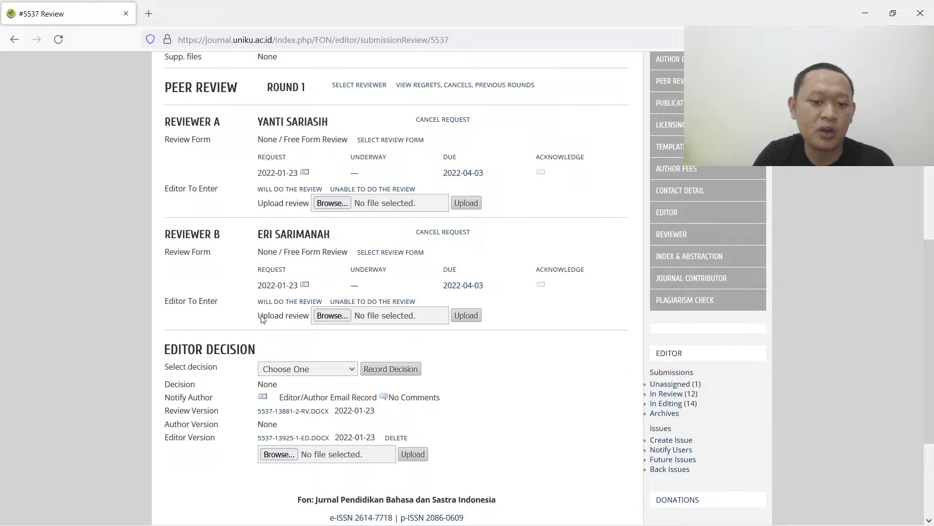
pyautogui.click(330, 373)
pyautogui.click(330, 372)
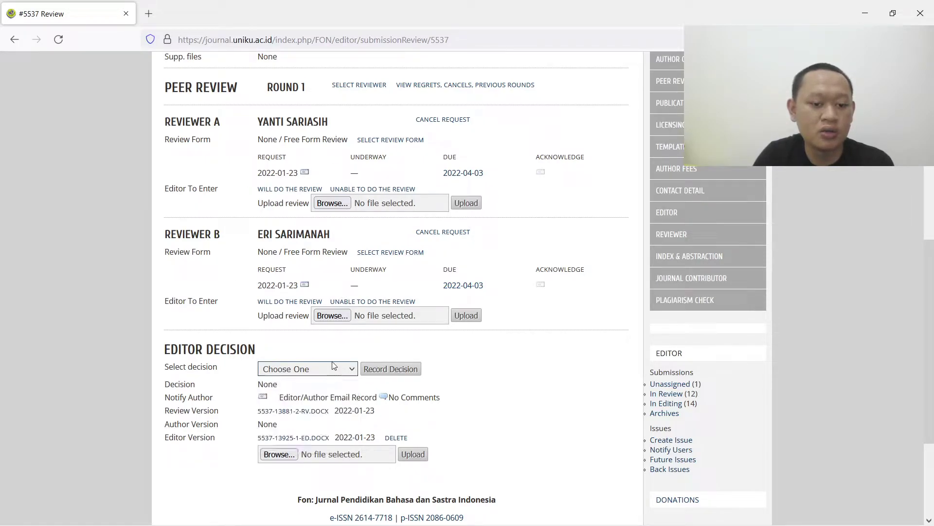
pyautogui.scroll(-2, 322, 258)
pyautogui.click(343, 240)
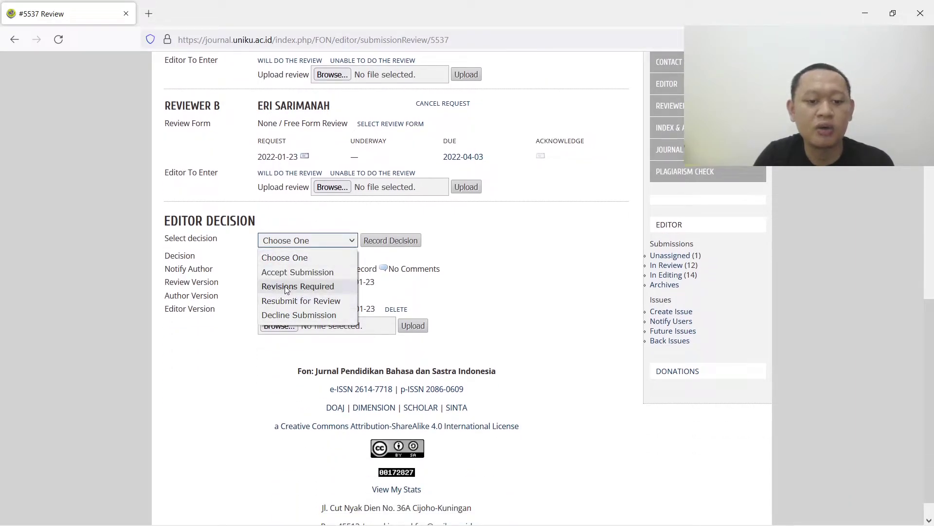
pyautogui.click(249, 183)
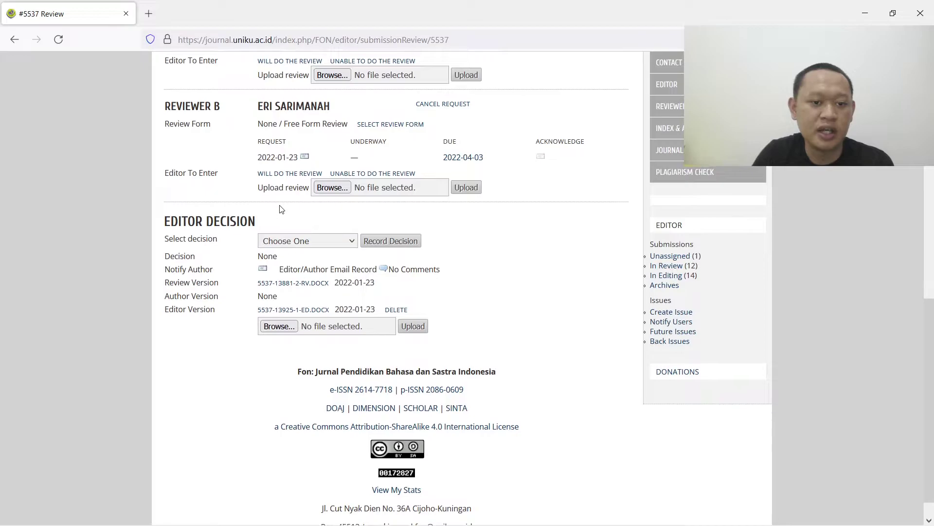
pyautogui.scroll(7, 280, 207)
pyautogui.scroll(-7, 290, 217)
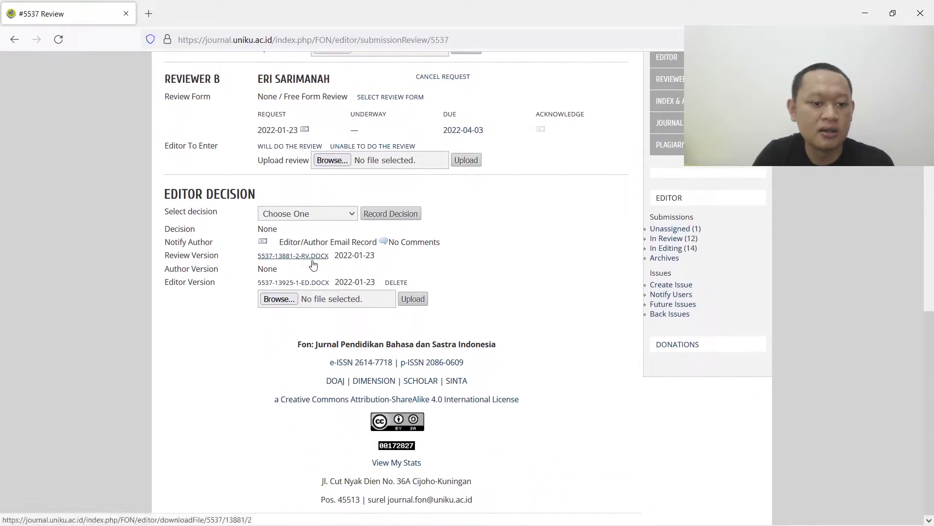
pyautogui.scroll(5, 306, 263)
pyautogui.scroll(4, 317, 267)
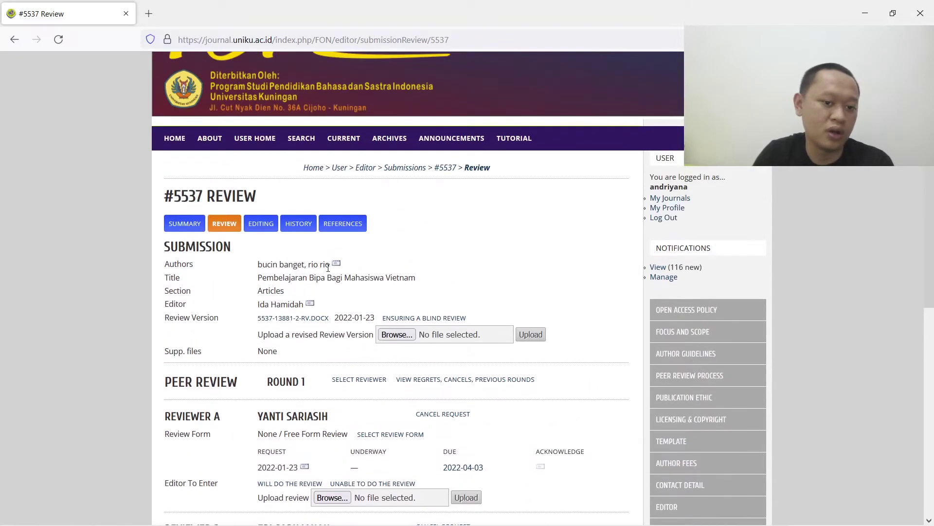
pyautogui.scroll(-3, 335, 325)
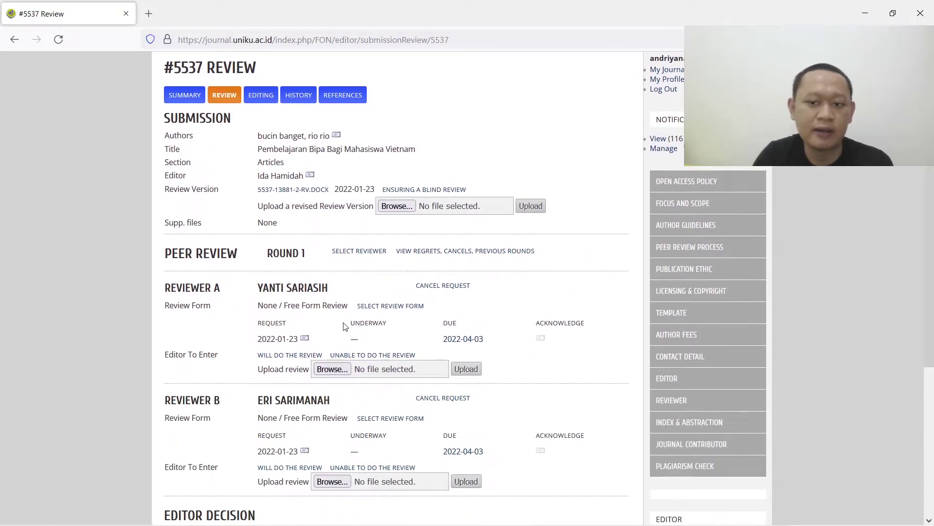
pyautogui.scroll(3, 344, 326)
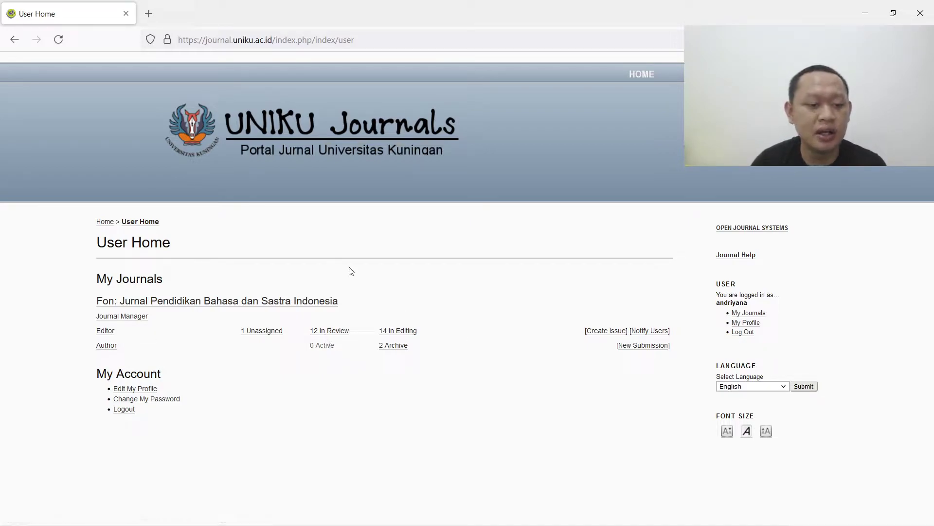
# Open the Fon editor's list of submissions in review and open submission 5537, "Pembelajaran Bipa Bagi Mahasiswa Vietnam"
pyautogui.click(337, 332)
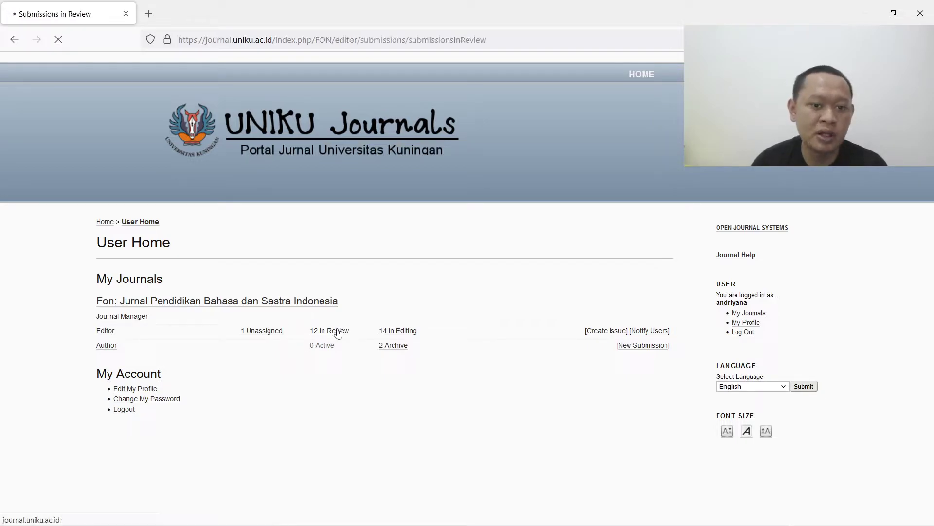
pyautogui.scroll(-5, 337, 340)
pyautogui.scroll(-3, 337, 341)
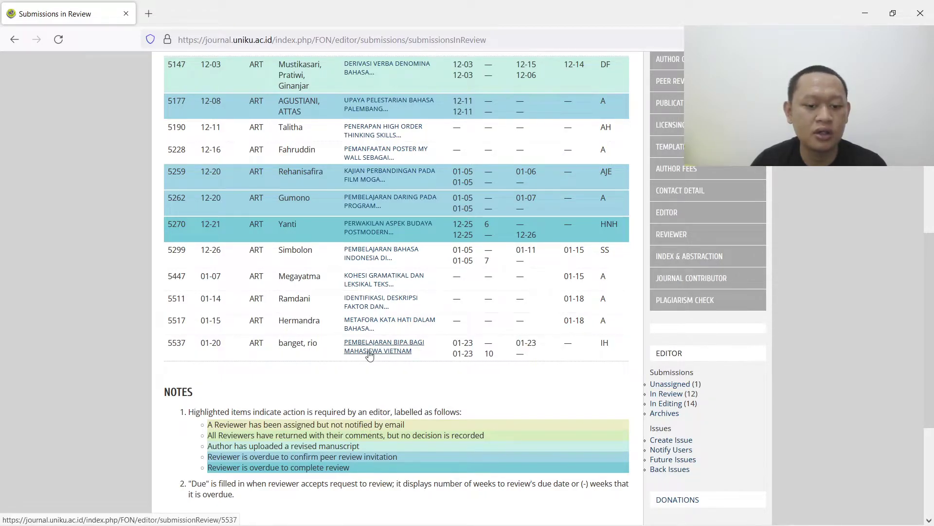
pyautogui.scroll(6, 437, 227)
pyautogui.scroll(-10, 374, 239)
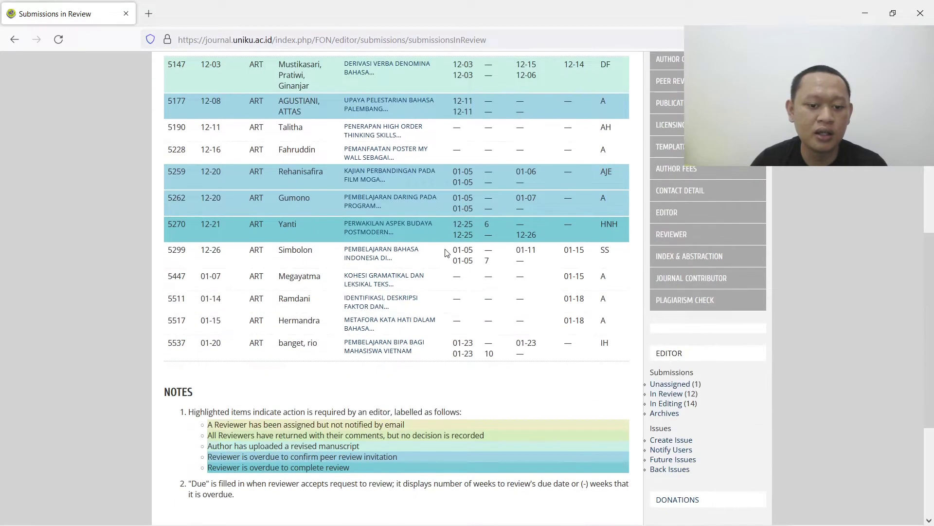
pyautogui.click(366, 157)
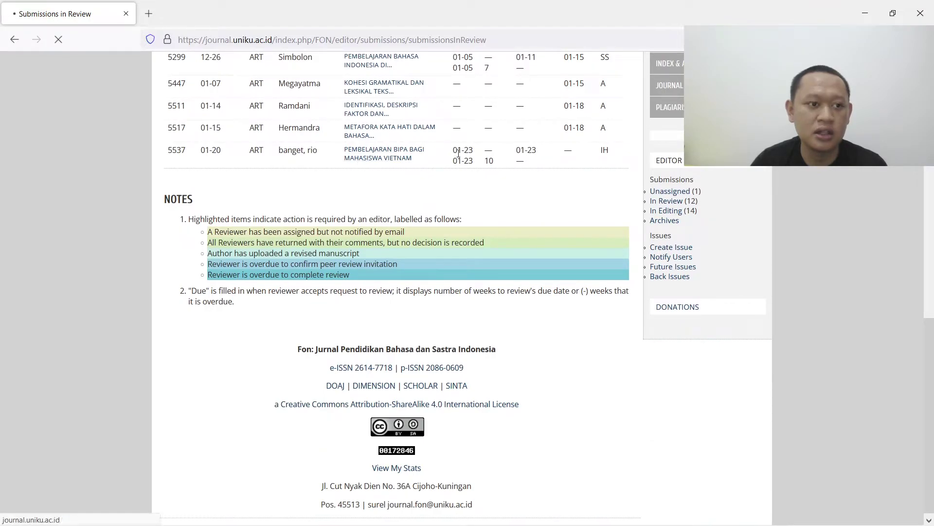
# Examine the recommendations, comments and uploaded review files of Reviewer A and Reviewer B
pyautogui.scroll(-4, 453, 197)
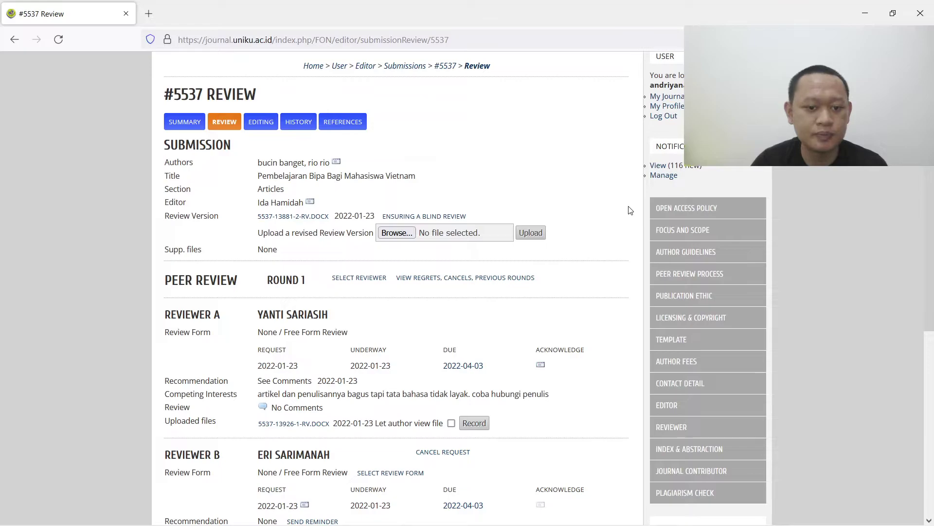
pyautogui.scroll(-1, 631, 210)
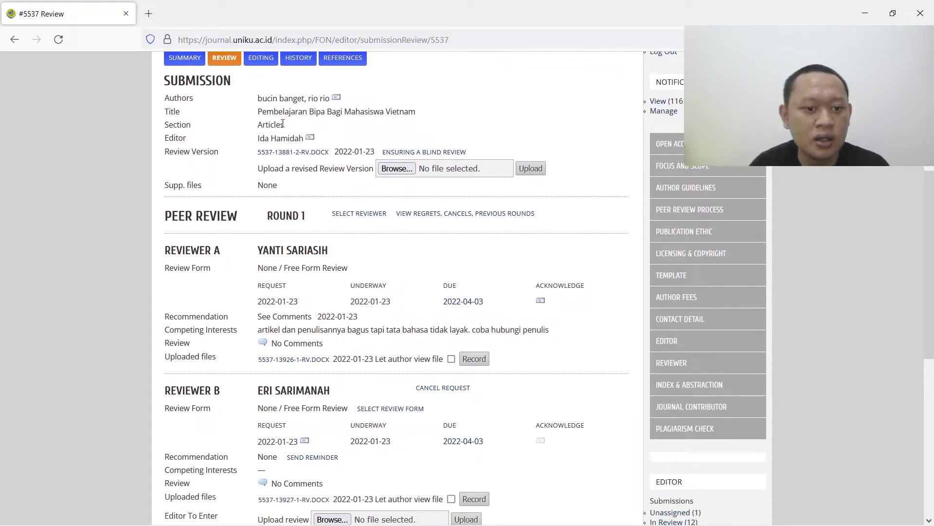
pyautogui.scroll(-2, 334, 188)
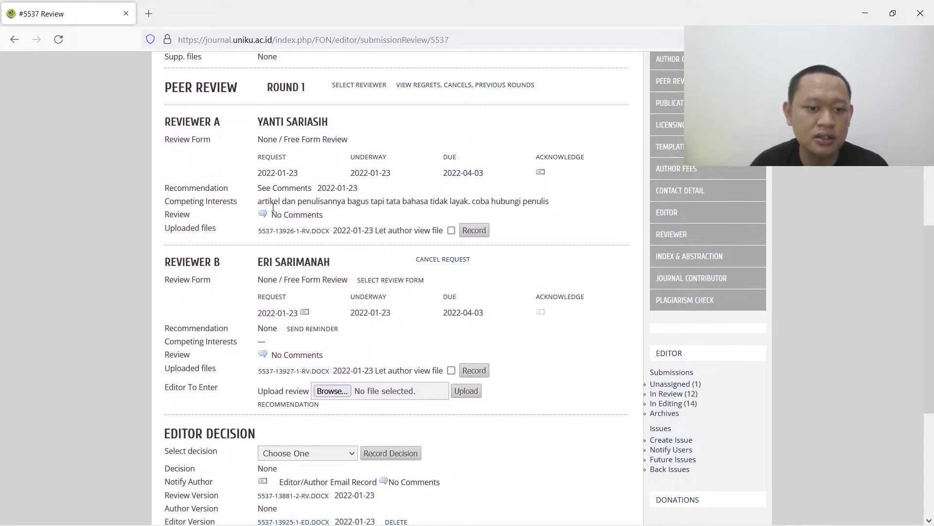
pyautogui.scroll(1, 352, 356)
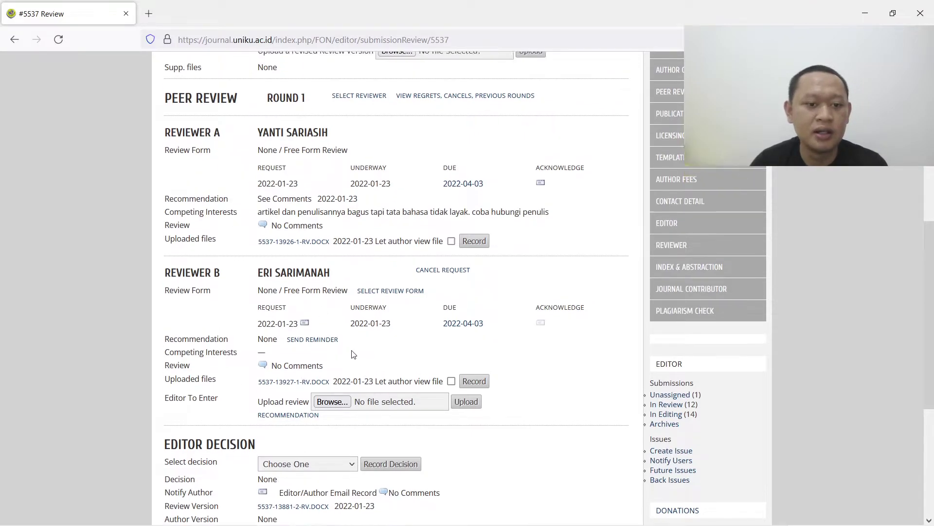
# Allow the author to view Reviewer A's uploaded review file and record that permission
pyautogui.scroll(-1, 352, 354)
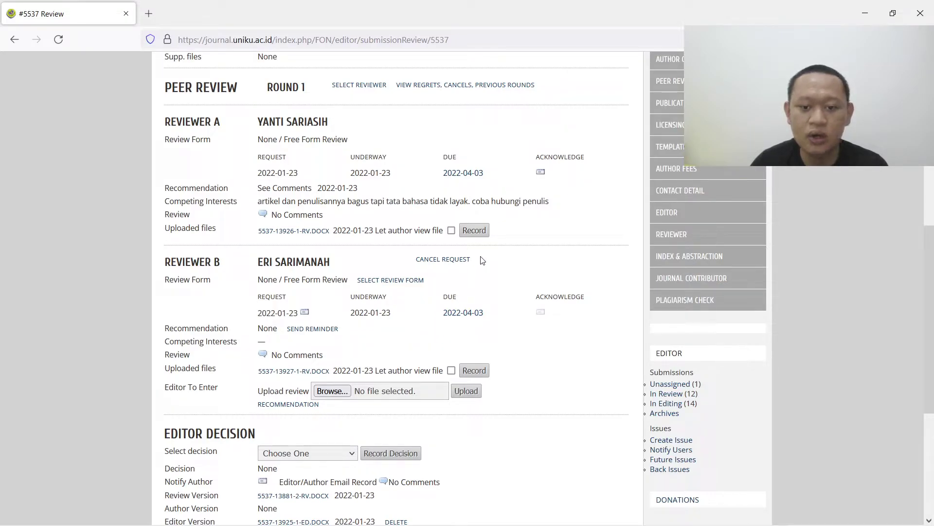
pyautogui.scroll(1, 418, 269)
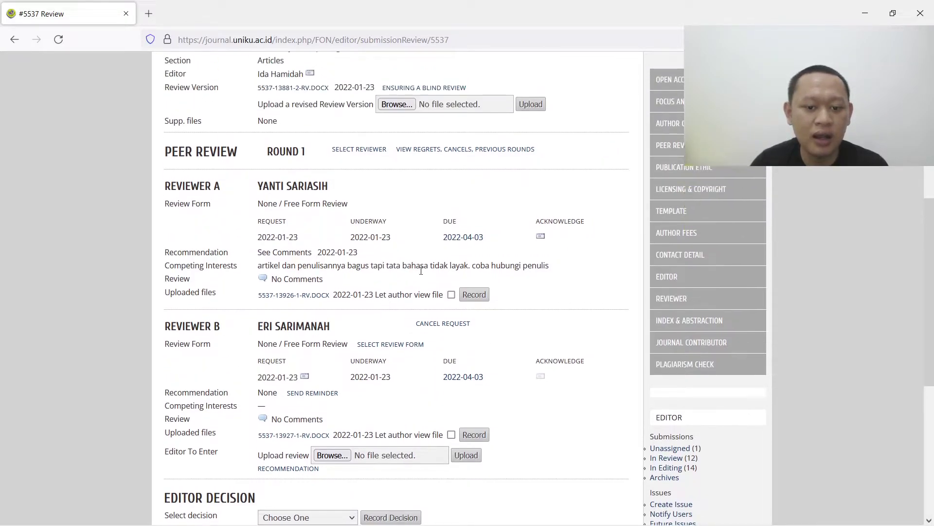
pyautogui.click(451, 295)
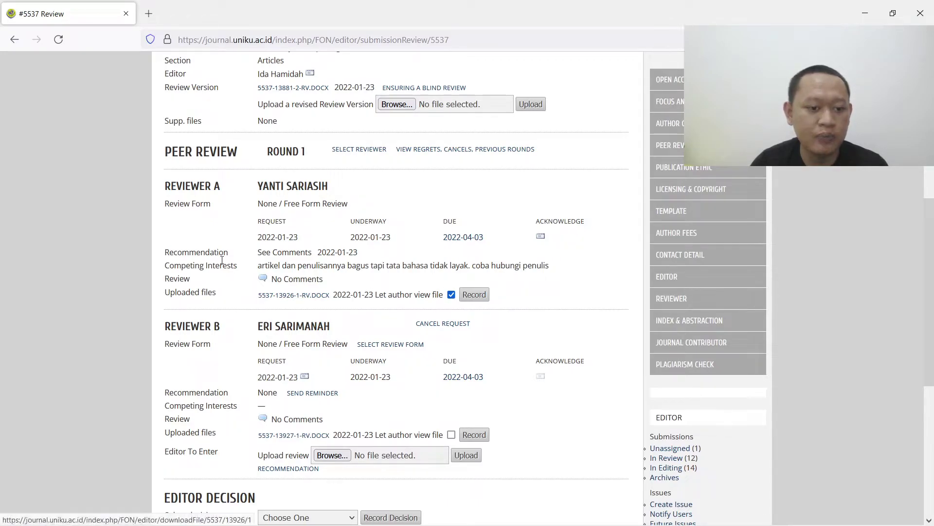
pyautogui.click(474, 295)
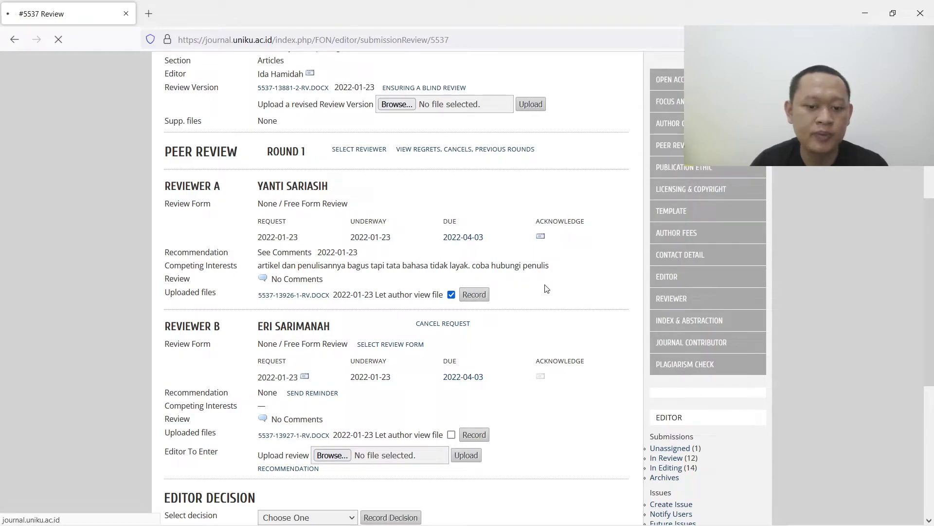
pyautogui.scroll(-10, 546, 297)
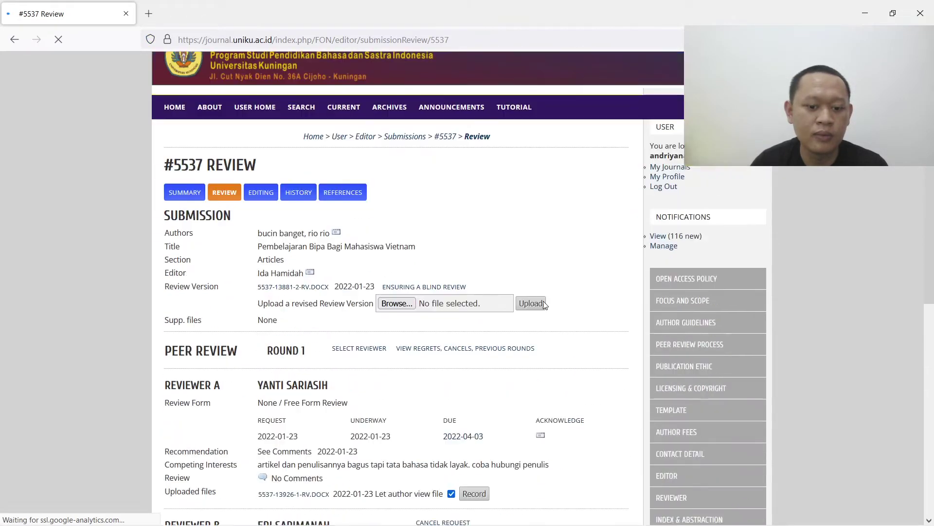
pyautogui.scroll(7, 544, 304)
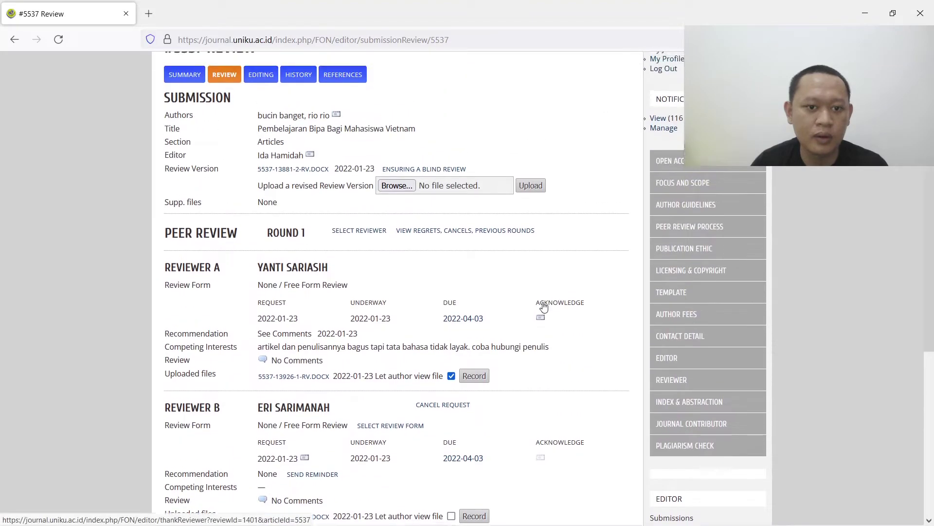
# Allow the author to view Reviewer B's uploaded review file and record that permission
pyautogui.scroll(-7, 547, 308)
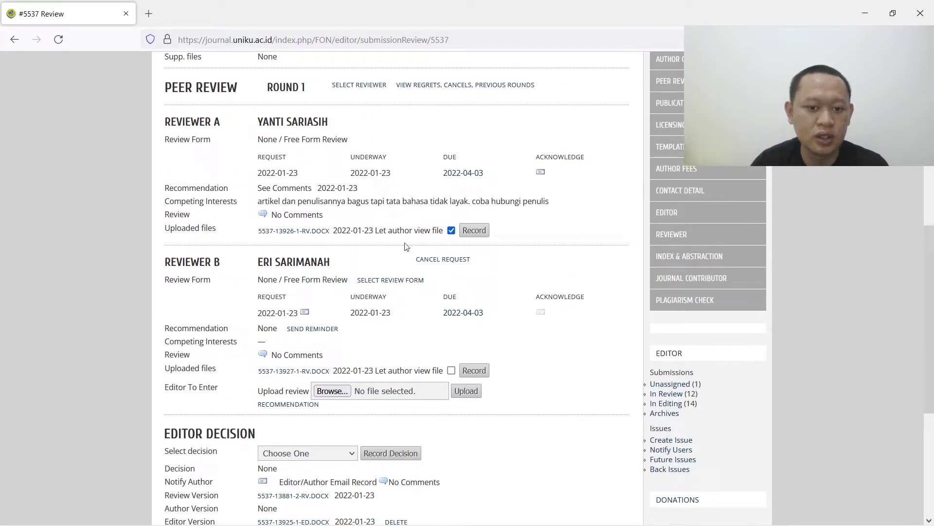
pyautogui.click(451, 371)
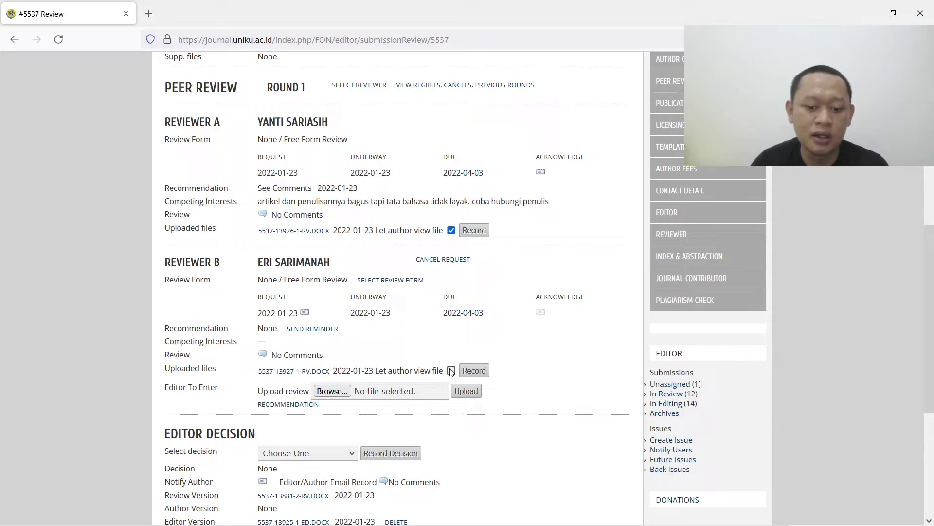
pyautogui.click(469, 372)
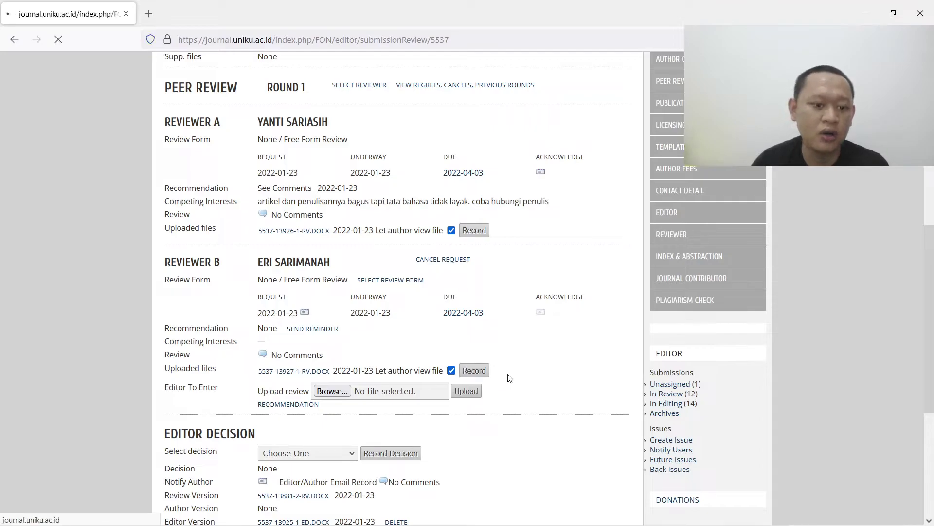
pyautogui.scroll(-5, 509, 378)
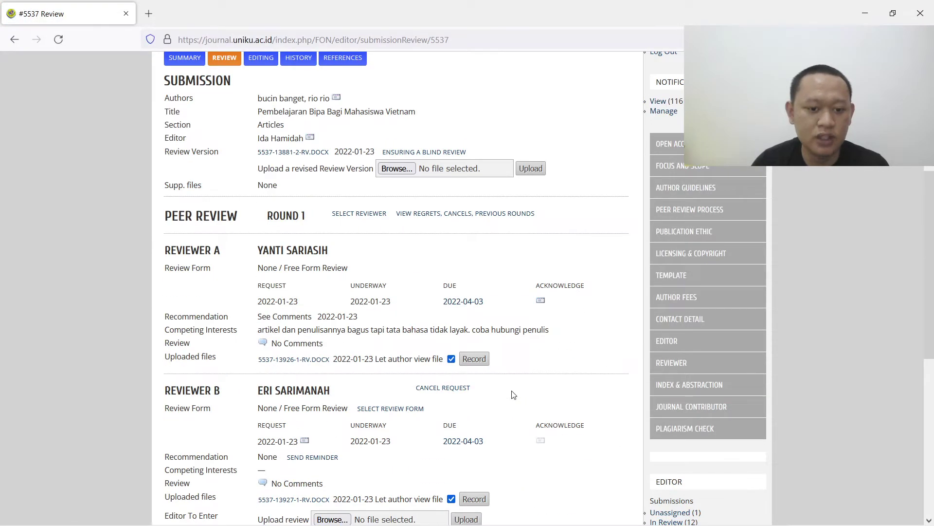
# Check Reviewer A's recommendation and choose Revisions Required as the editor decision for the submission
pyautogui.moveTo(258, 253); pyautogui.dragTo(314, 254)
pyautogui.scroll(-3, 422, 336)
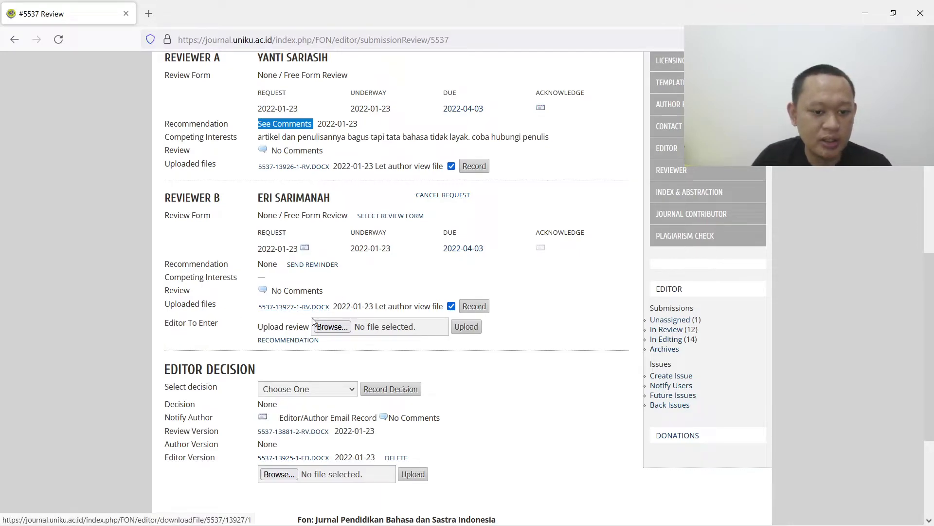
pyautogui.scroll(-3, 414, 308)
pyautogui.scroll(8, 396, 322)
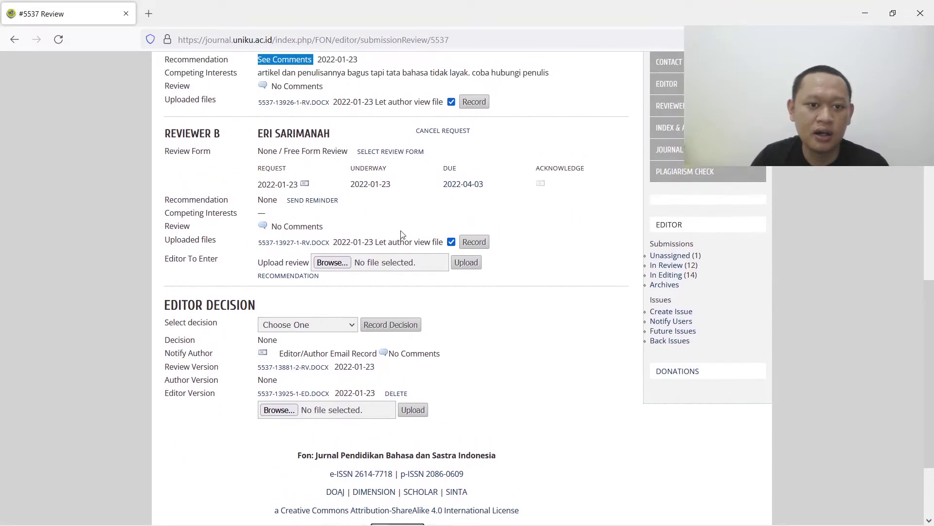
pyautogui.scroll(-8, 393, 324)
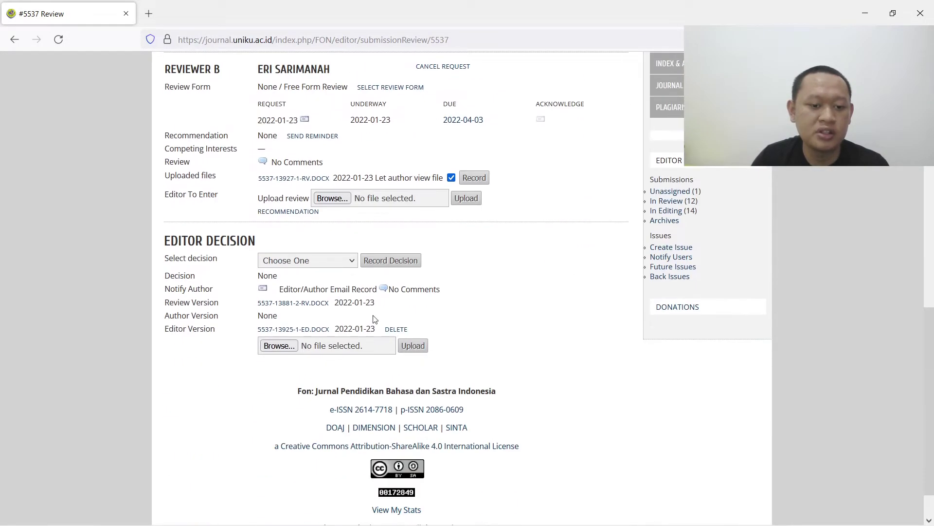
pyautogui.click(322, 265)
pyautogui.click(291, 306)
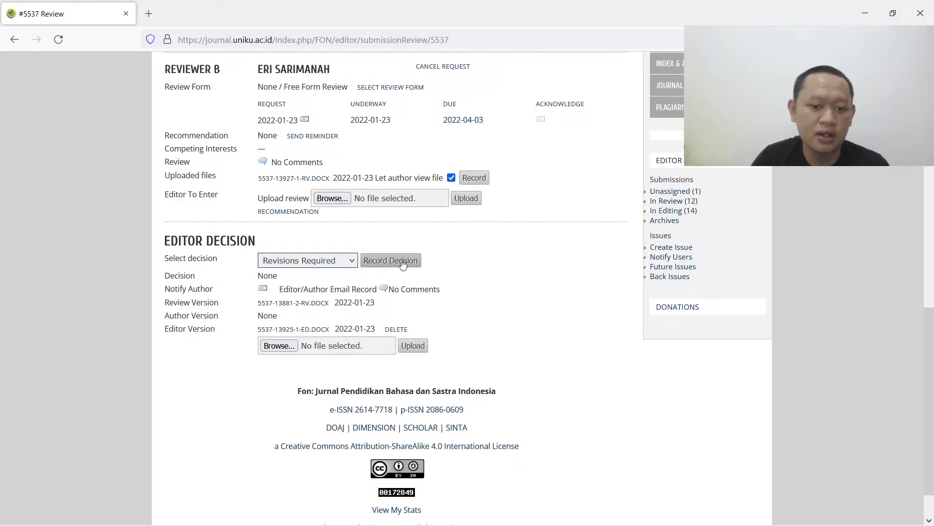
# Recheck both reviewers' entries and record the Revisions Required decision, confirming it
pyautogui.scroll(3, 294, 185)
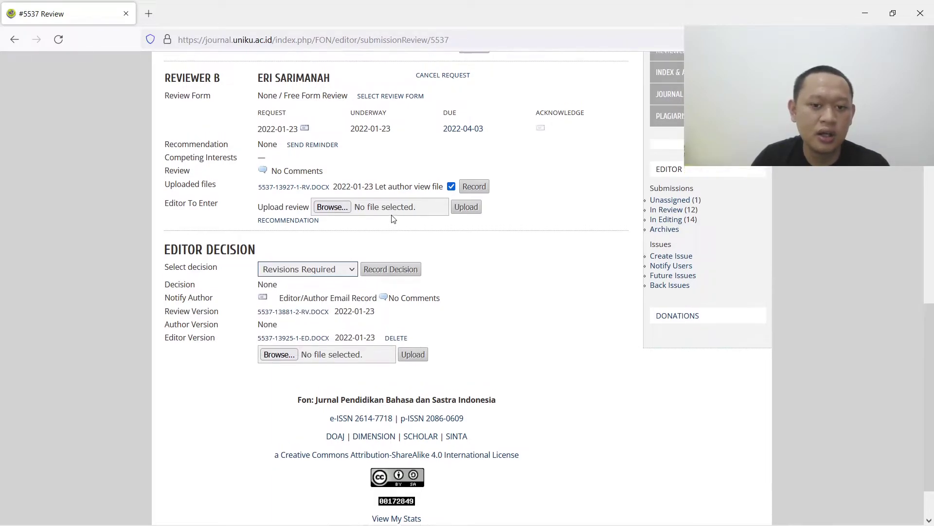
pyautogui.scroll(-1, 280, 204)
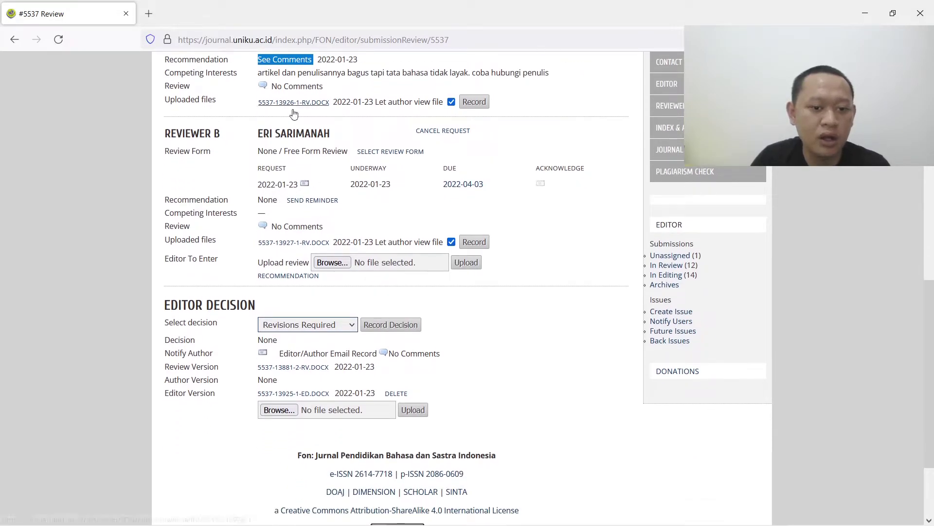
pyautogui.scroll(3, 306, 157)
pyautogui.scroll(-3, 268, 247)
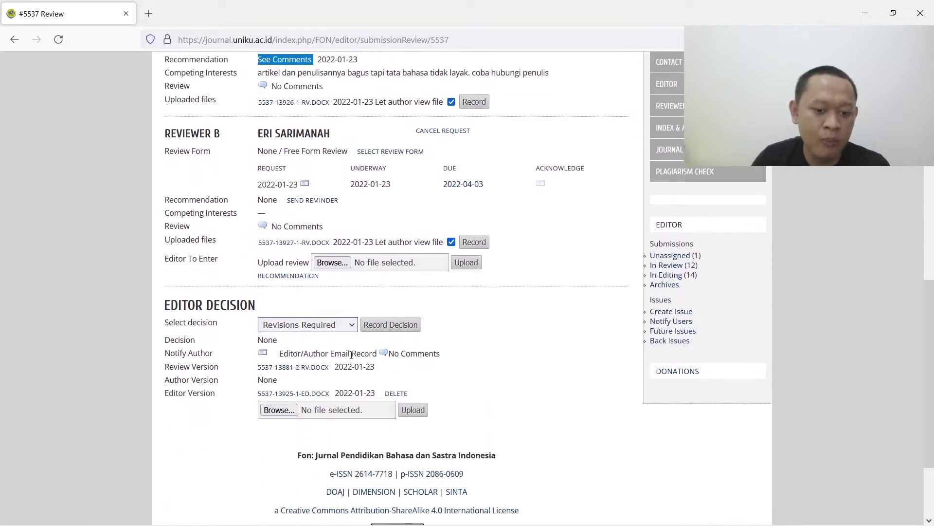
pyautogui.click(321, 329)
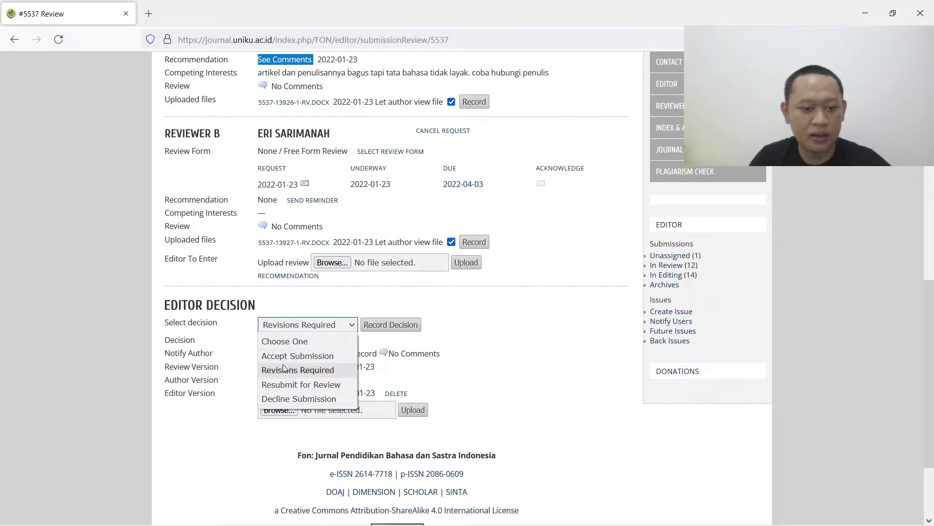
pyautogui.click(298, 370)
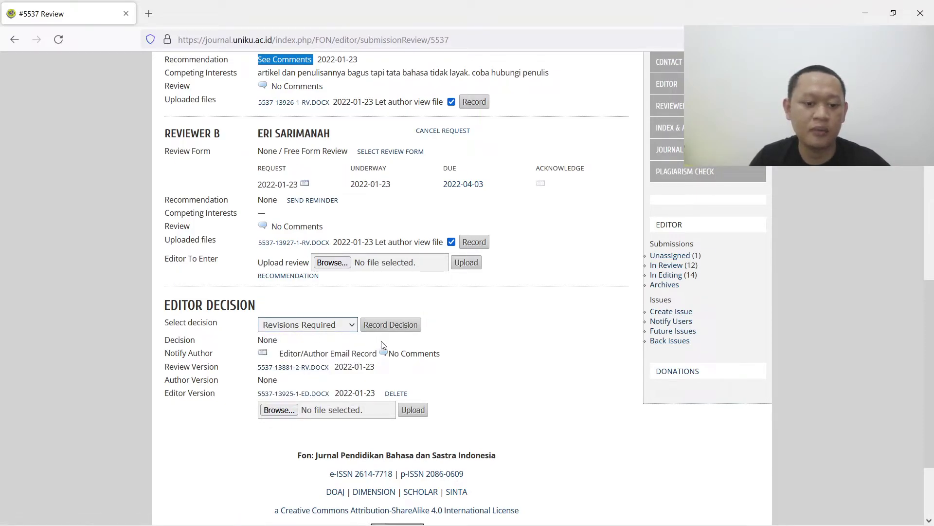
pyautogui.click(393, 335)
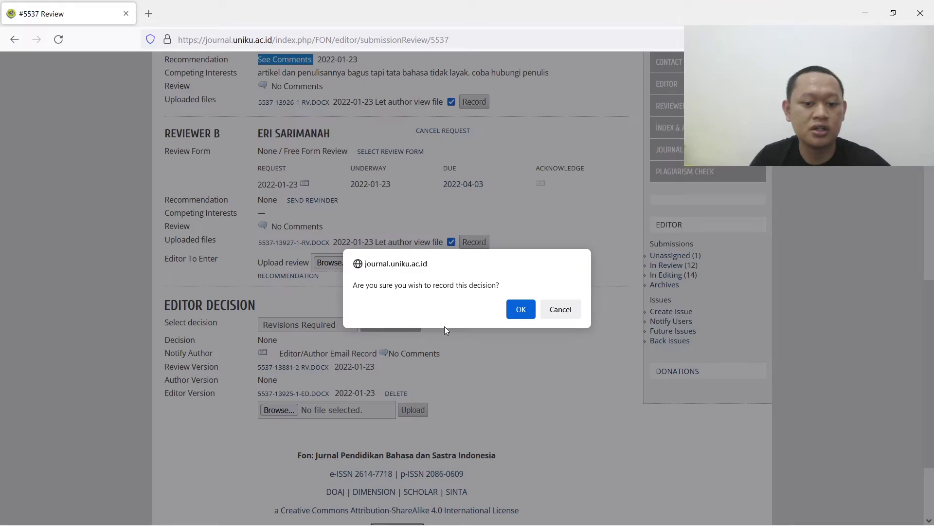
pyautogui.click(520, 309)
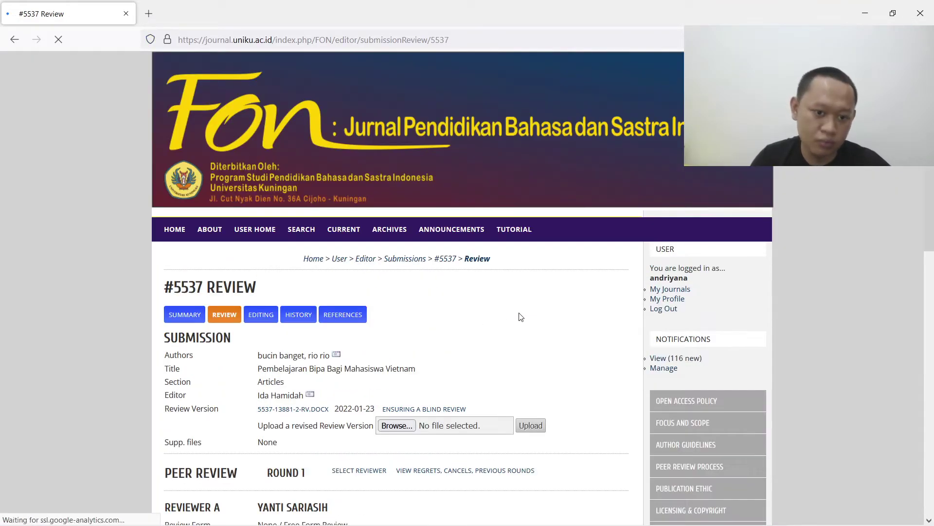
# Notify the author of the editor decision by sending the prepared "[Fon] Editor Decision" e-mail without changing its text
pyautogui.scroll(-5, 534, 354)
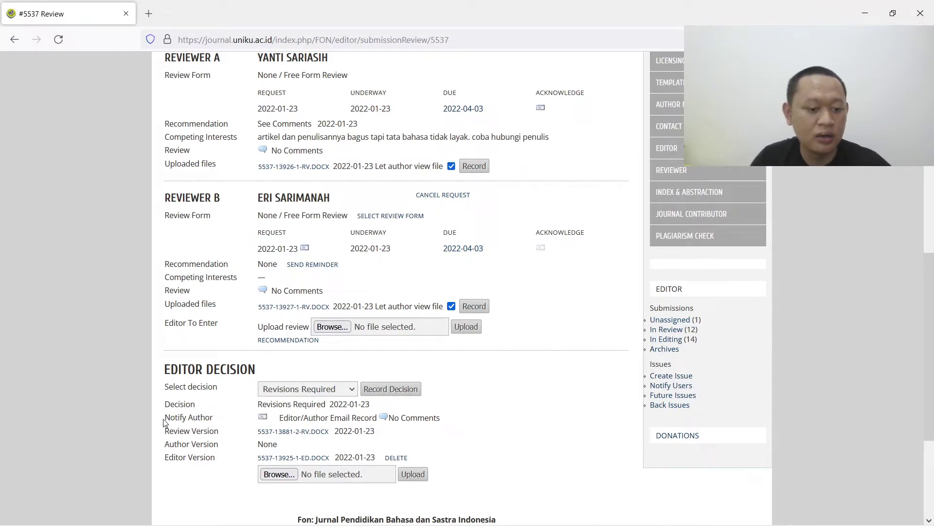
pyautogui.moveTo(165, 422); pyautogui.dragTo(216, 424)
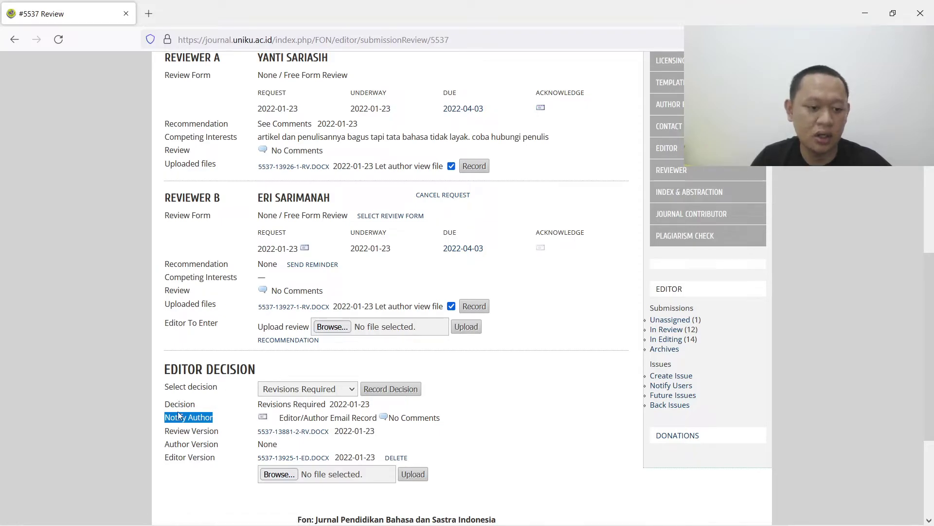
pyautogui.click(262, 421)
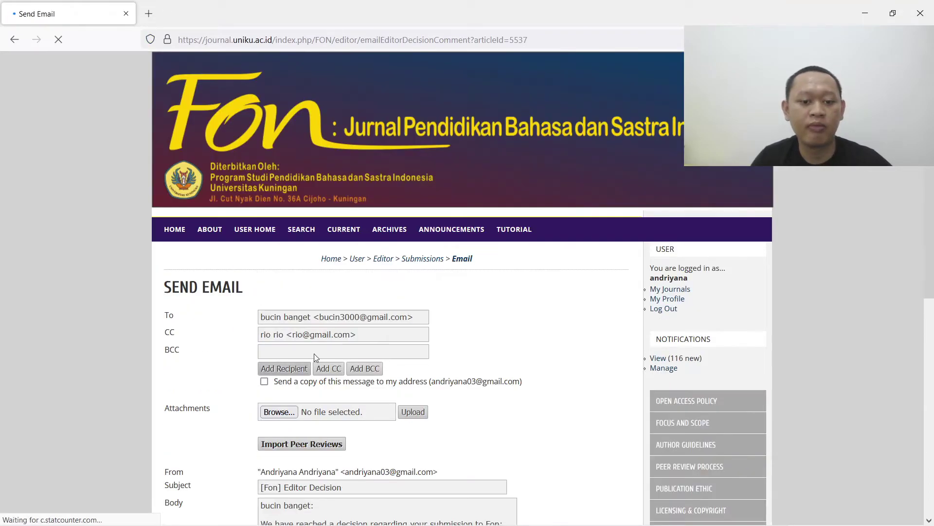
pyautogui.scroll(-5, 325, 327)
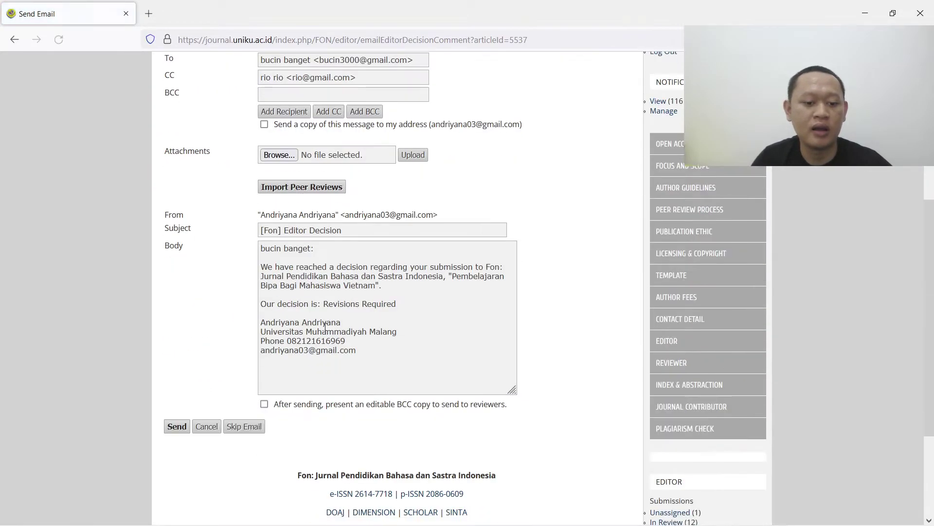
pyautogui.click(176, 427)
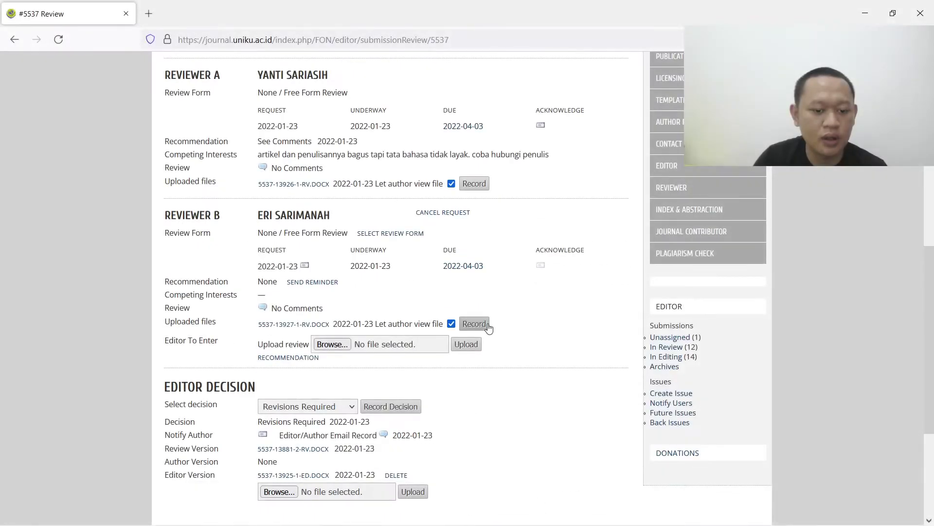
# Look over the reviewers' entries and the available editor decisions, leaving Revisions Required selected
pyautogui.scroll(-3, 489, 328)
pyautogui.scroll(5, 399, 302)
pyautogui.scroll(-5, 379, 318)
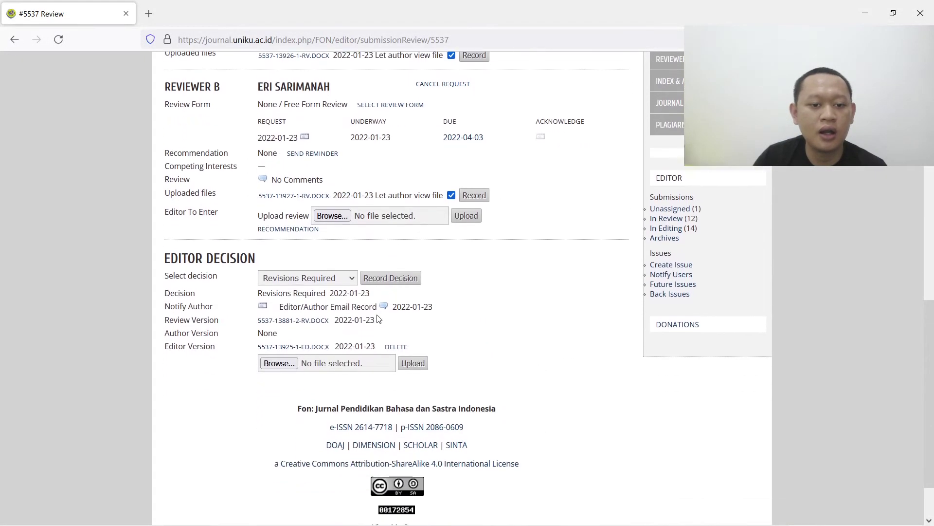
pyautogui.click(301, 278)
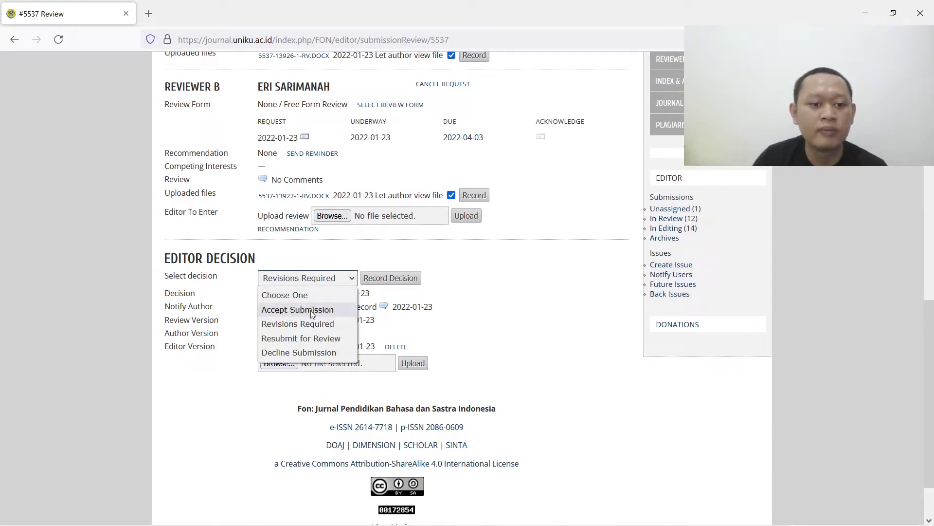
pyautogui.scroll(4, 257, 219)
pyautogui.scroll(3, 258, 218)
pyautogui.scroll(-7, 261, 234)
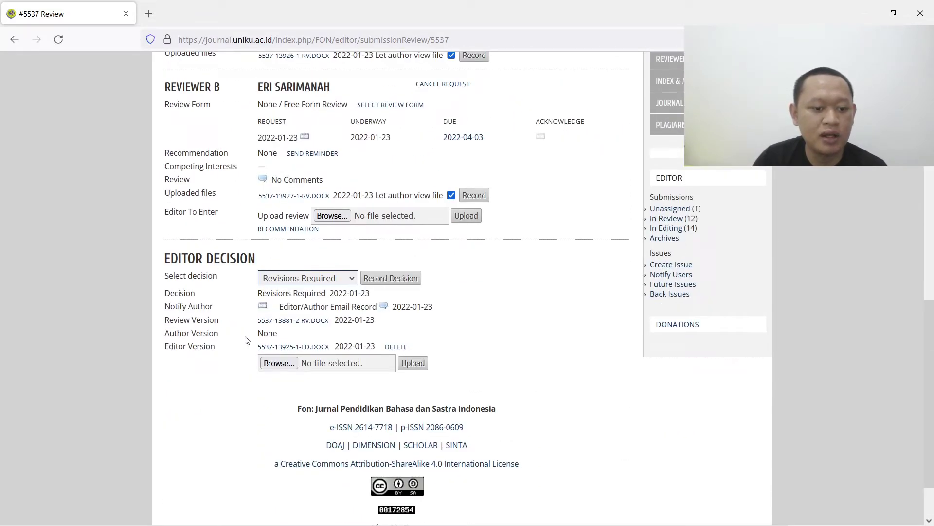
# Check the author version and the reviewers' entries, and record Accept Submission as the editor decision, confirming it
pyautogui.moveTo(254, 336); pyautogui.dragTo(343, 332)
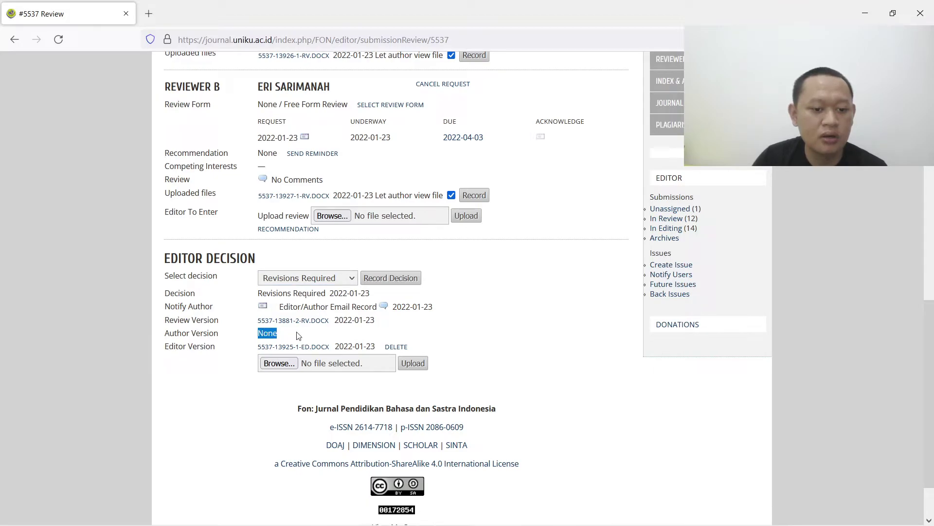
pyautogui.scroll(3, 365, 343)
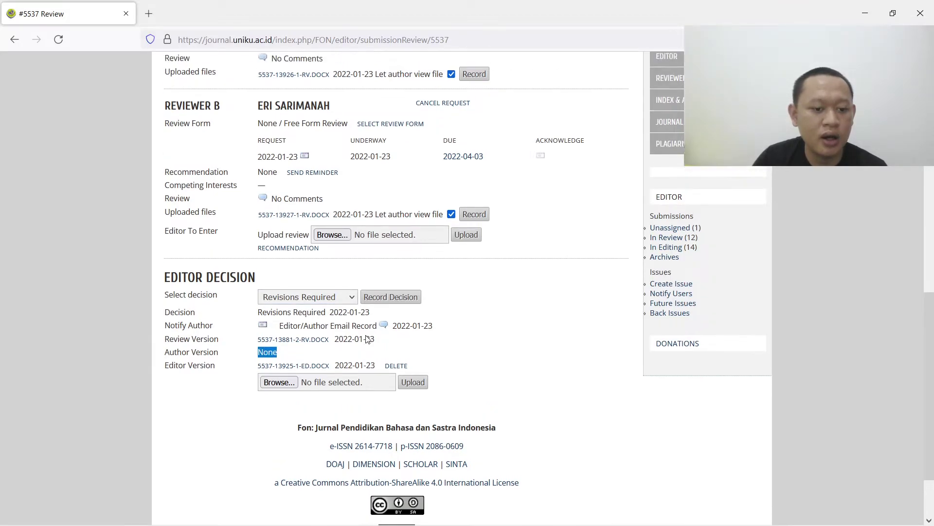
pyautogui.scroll(-2, 366, 346)
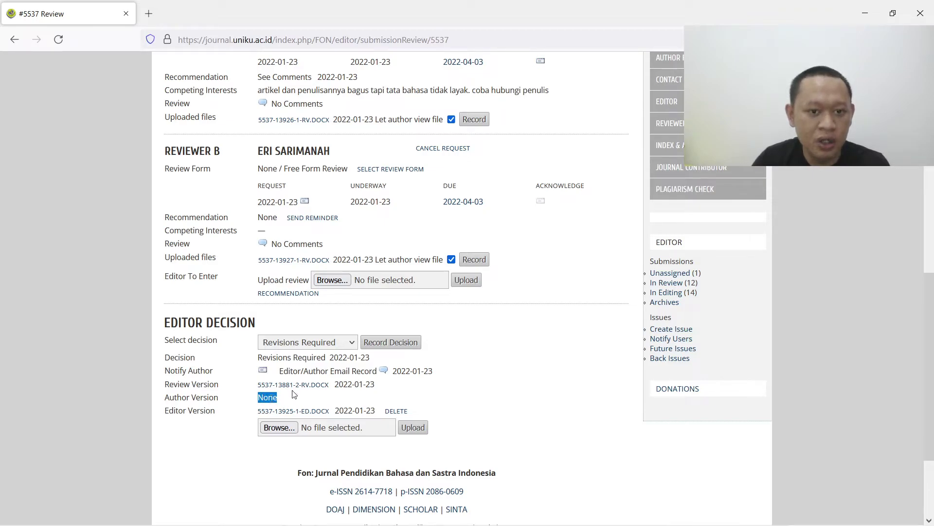
pyautogui.scroll(3, 455, 191)
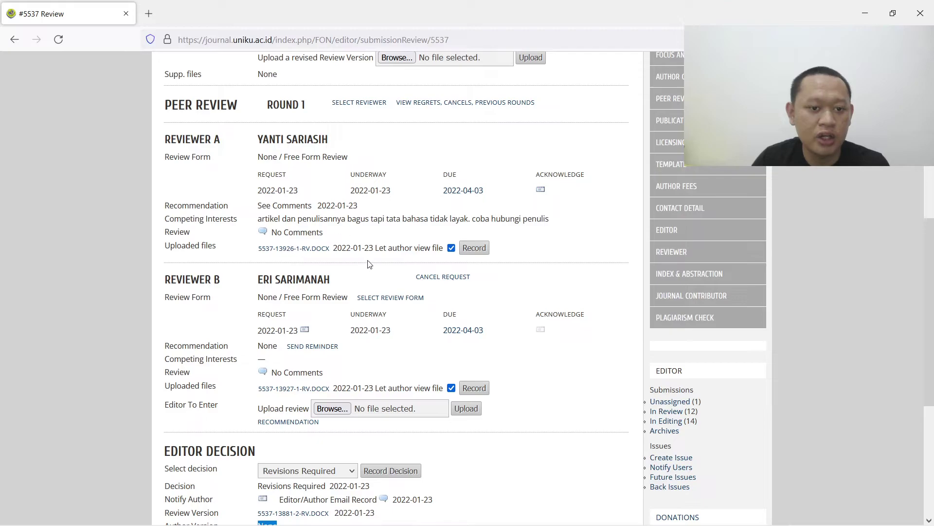
pyautogui.scroll(-3, 363, 258)
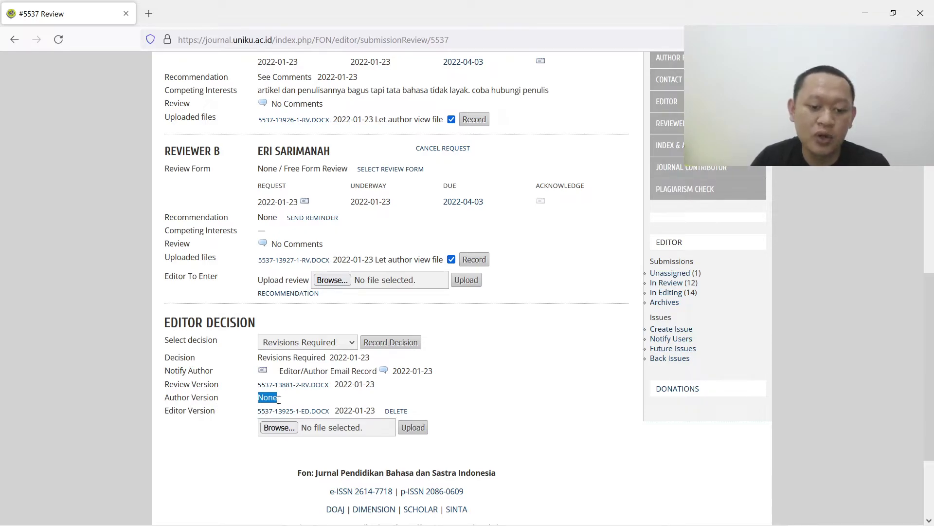
pyautogui.click(328, 347)
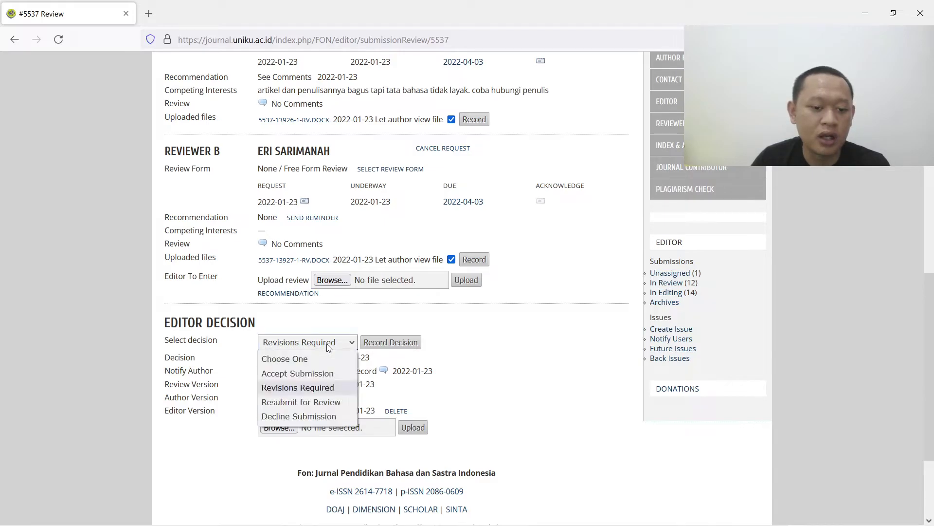
pyautogui.press('Escape')
pyautogui.click(297, 378)
pyautogui.click(402, 344)
pyautogui.click(521, 309)
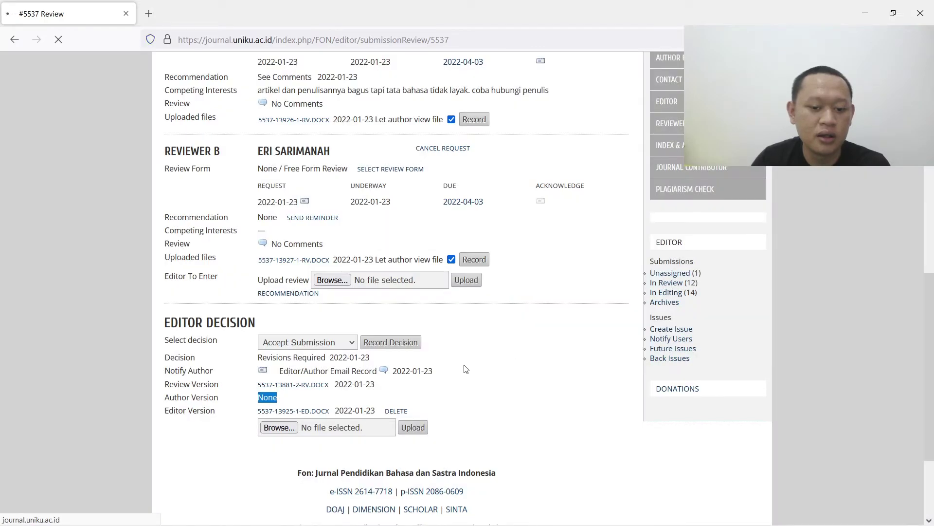
pyautogui.scroll(-5, 470, 382)
pyautogui.scroll(-5, 471, 384)
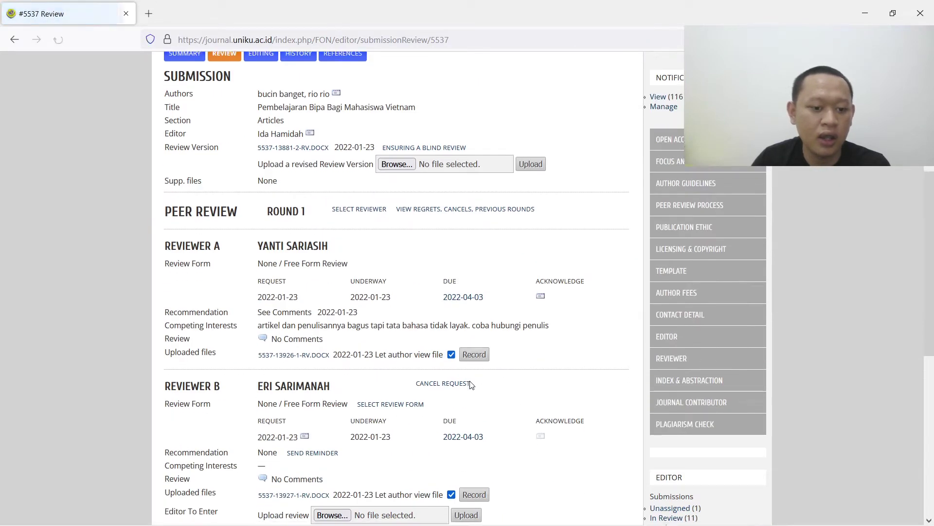
pyautogui.scroll(3, 282, 333)
pyautogui.scroll(-3, 286, 334)
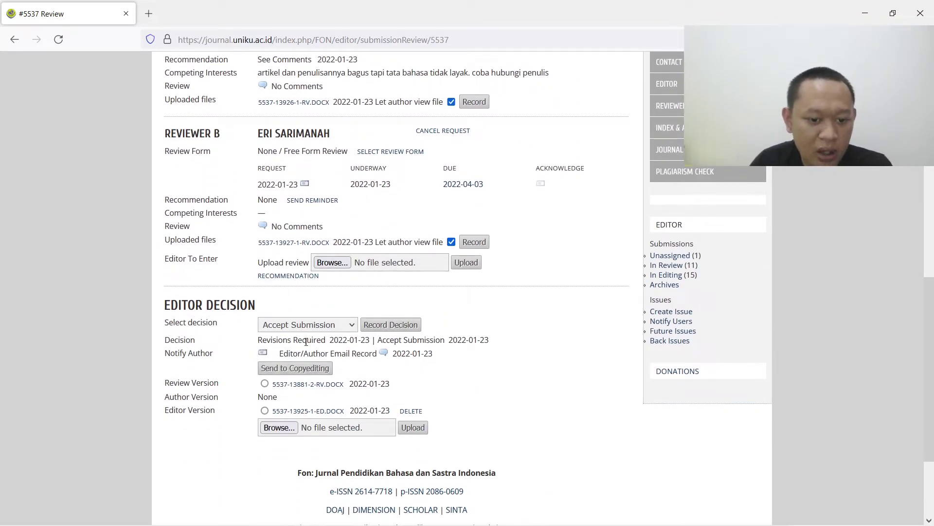
pyautogui.moveTo(385, 339)
pyautogui.mouseDown()
pyautogui.moveTo(534, 359)
pyautogui.moveTo(501, 344)
pyautogui.moveTo(387, 332)
pyautogui.moveTo(383, 340)
pyautogui.mouseUp()
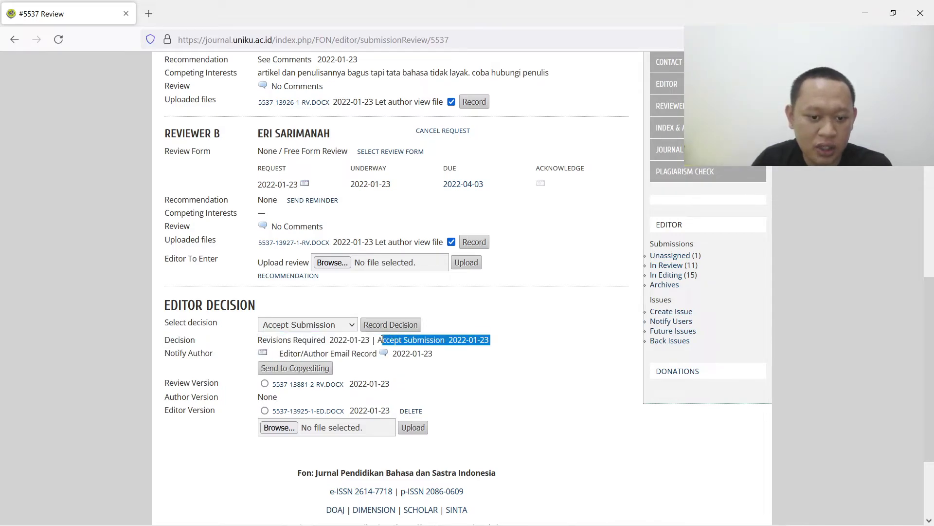
pyautogui.click(233, 366)
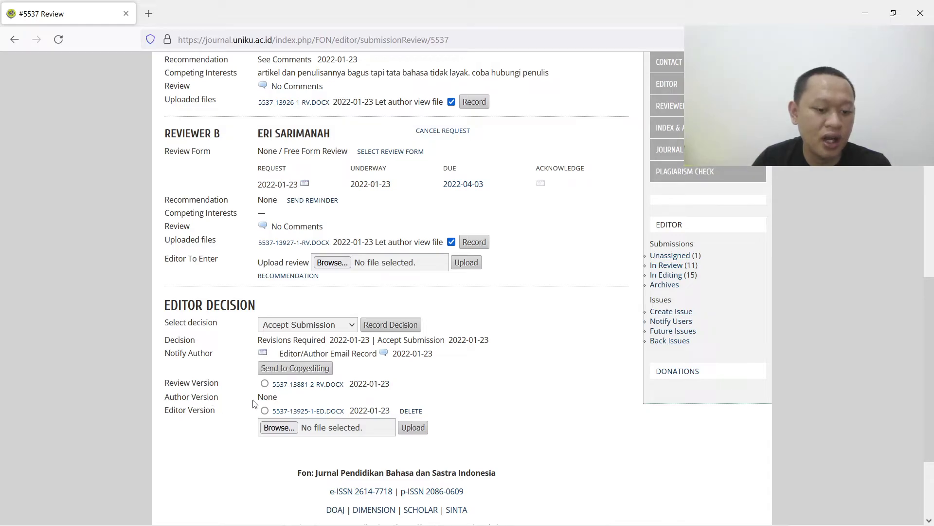
pyautogui.click(264, 384)
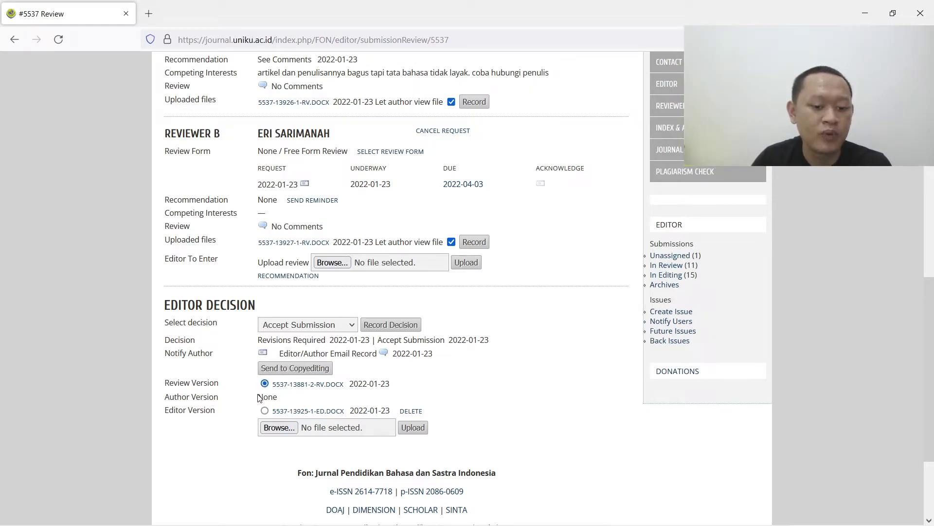
pyautogui.click(286, 368)
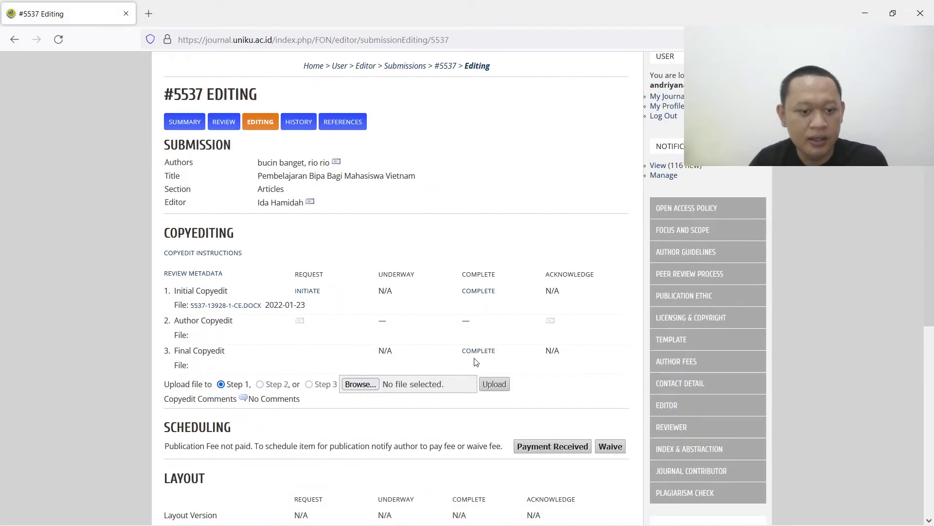
# Look over the submission's editing page and mark the Initial Copyedit as complete
pyautogui.scroll(2, 476, 362)
pyautogui.scroll(-4, 487, 340)
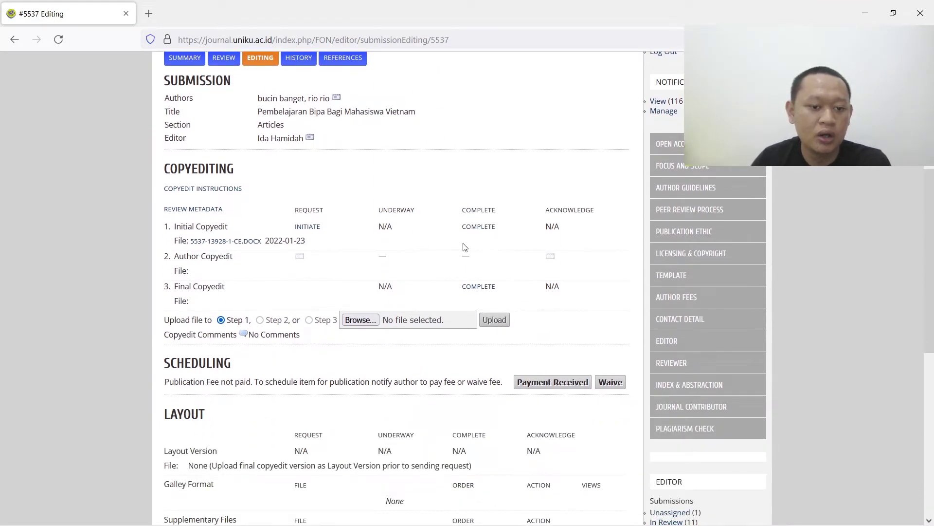
pyautogui.scroll(-2, 465, 249)
pyautogui.scroll(-2, 463, 277)
pyautogui.scroll(2, 463, 282)
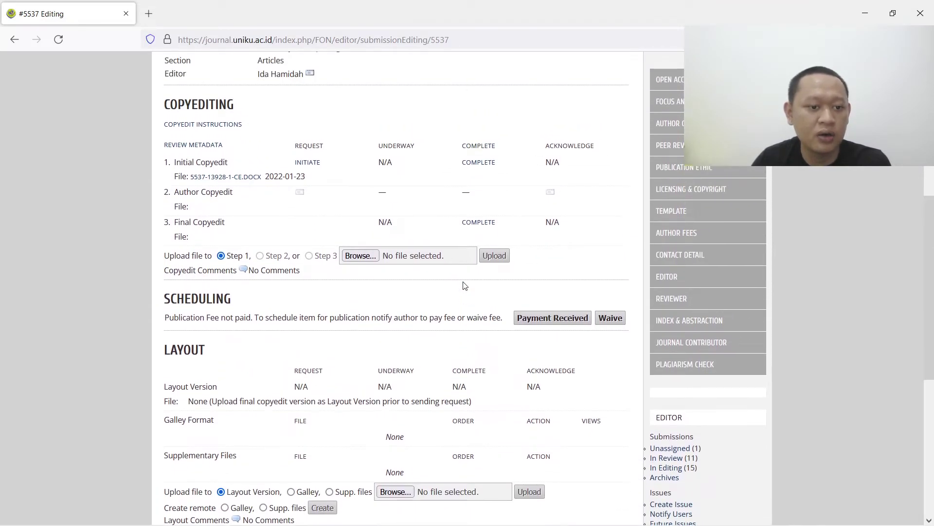
pyautogui.scroll(2, 465, 285)
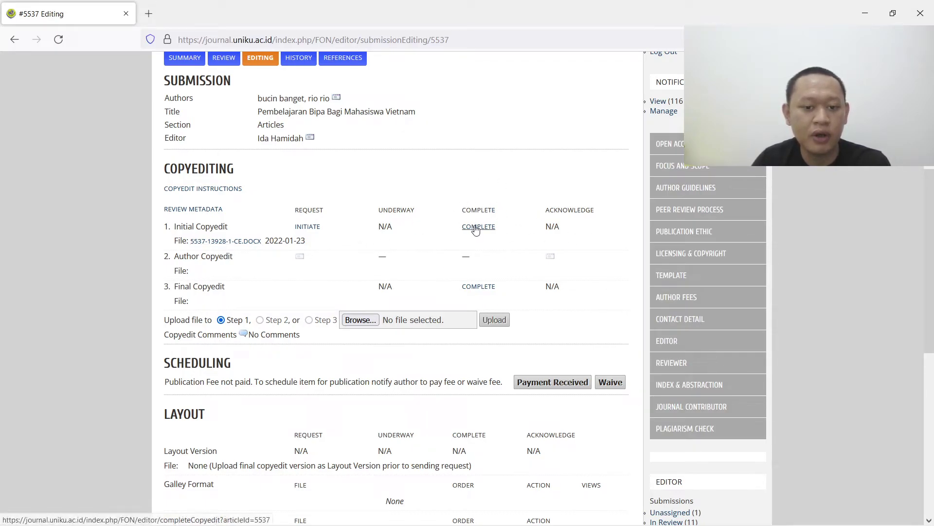
pyautogui.click(492, 233)
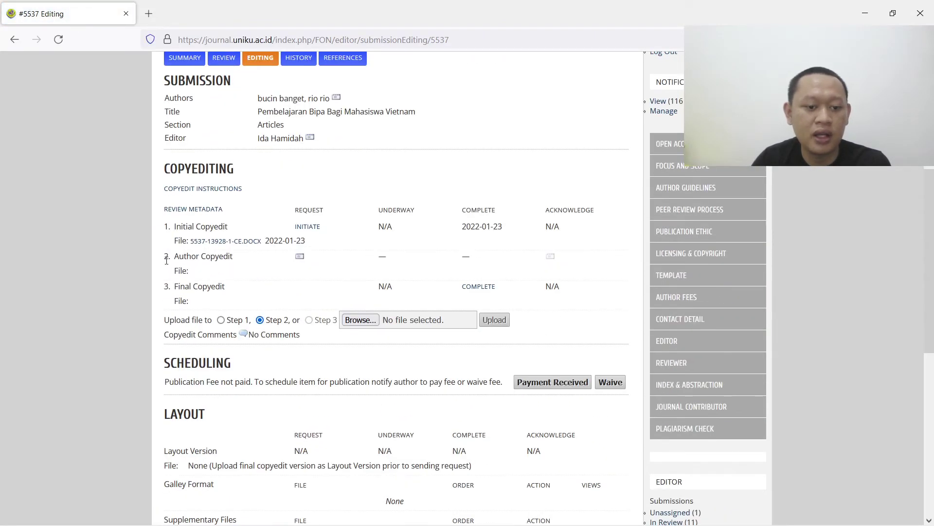
# Examine the Author Copyedit row and the Scheduling, Layout and Proofreading sections of the editing page
pyautogui.moveTo(174, 259); pyautogui.dragTo(252, 265)
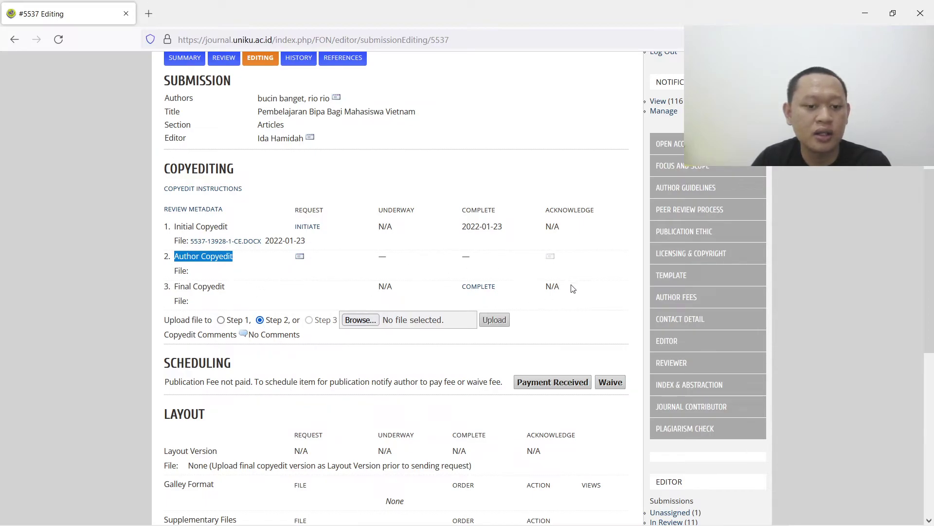
pyautogui.scroll(-1, 360, 288)
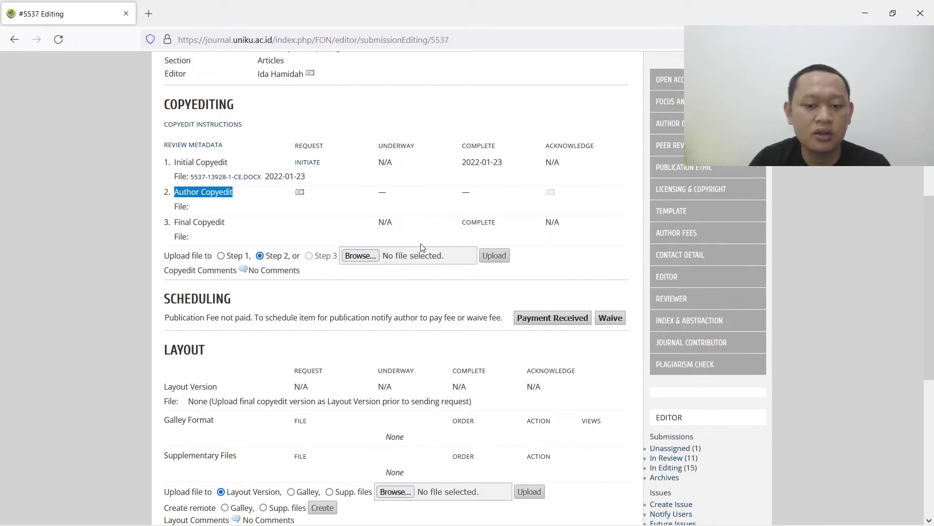
pyautogui.scroll(-2, 421, 246)
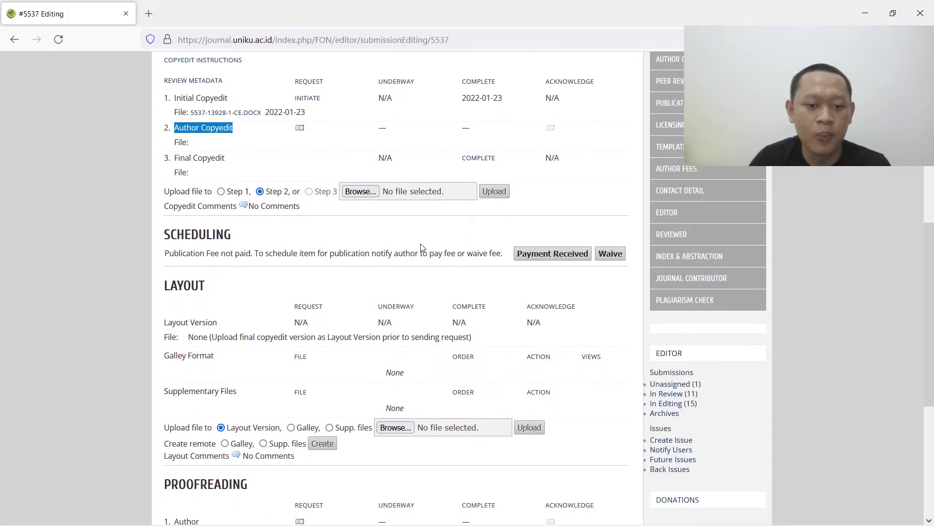
pyautogui.scroll(-2, 489, 231)
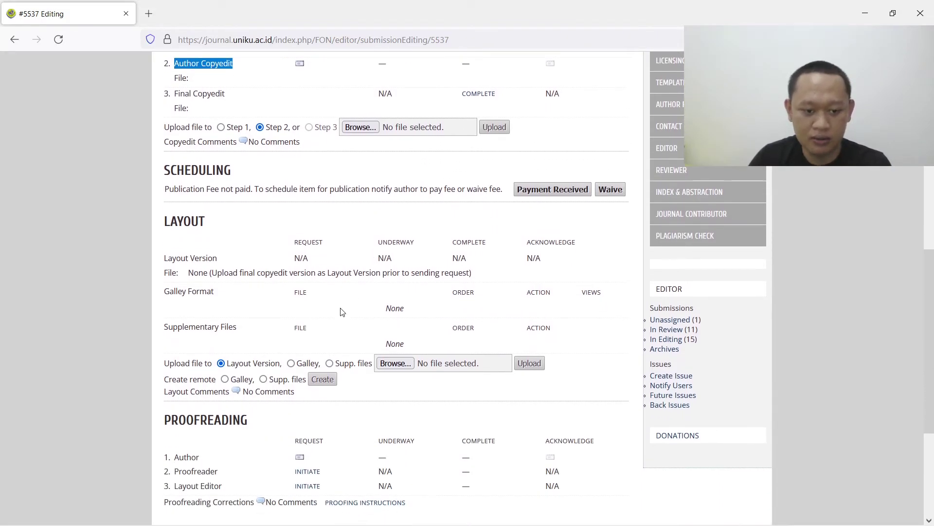
pyautogui.scroll(-2, 386, 282)
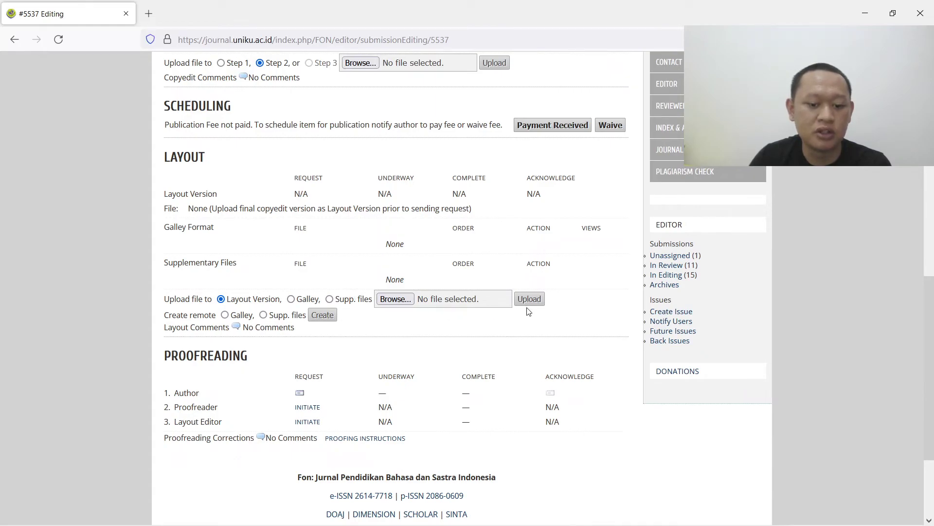
pyautogui.scroll(2, 485, 262)
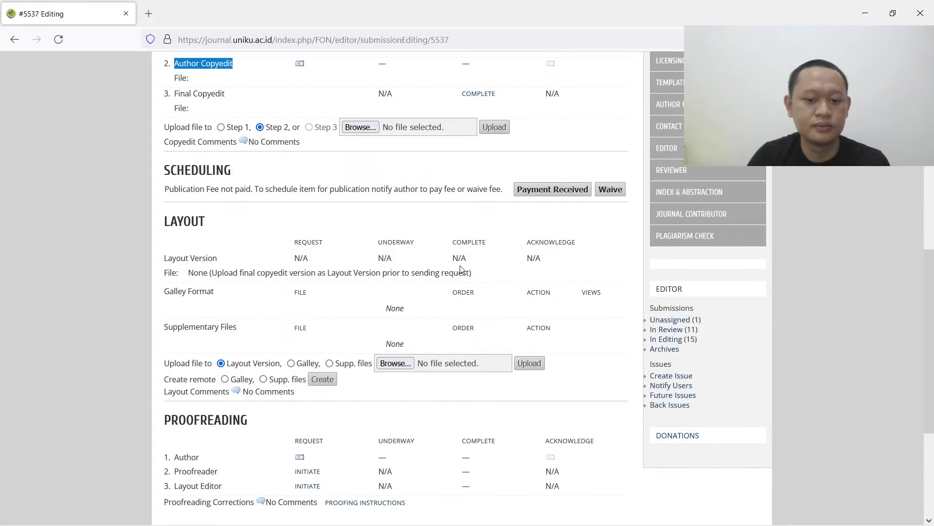
pyautogui.scroll(-4, 460, 268)
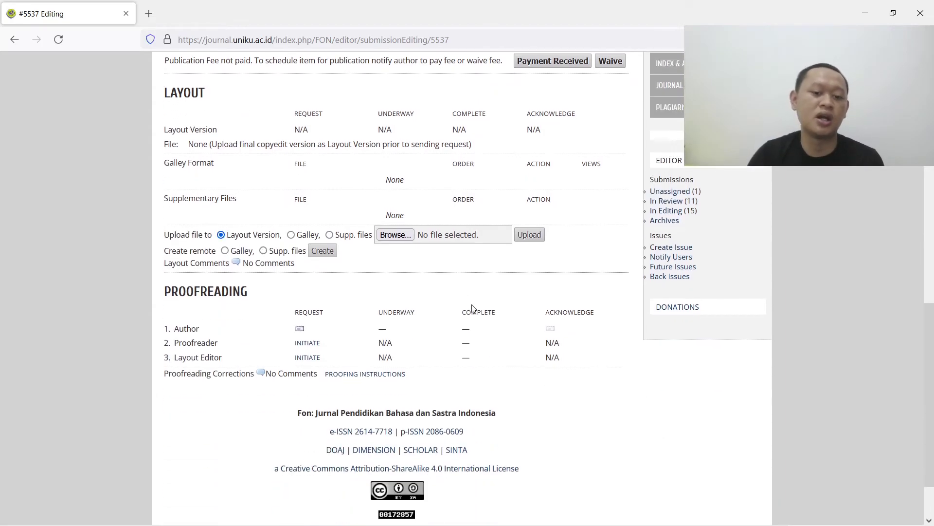
pyautogui.moveTo(187, 343); pyautogui.dragTo(257, 362)
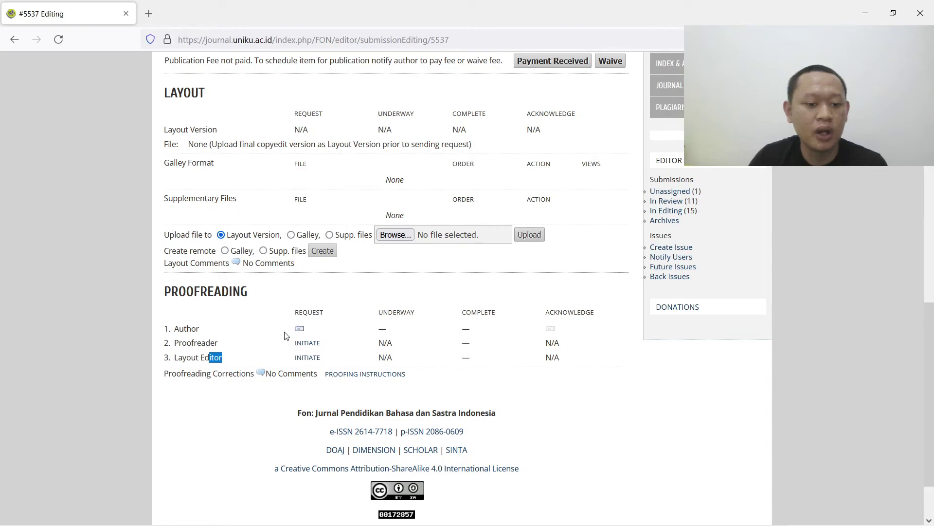
pyautogui.click(233, 313)
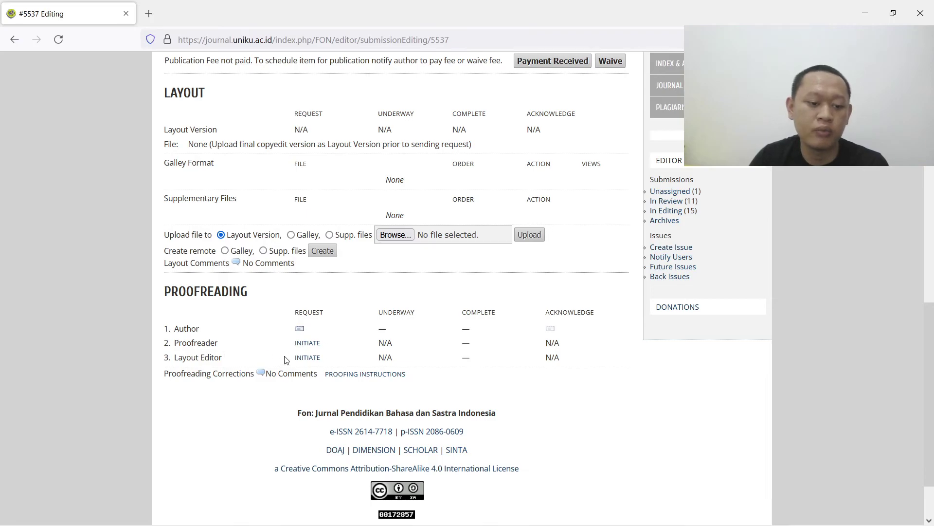
# Recheck the copyediting, layout and proofreading stages, and set the layout file upload type to Galley
pyautogui.scroll(4, 368, 370)
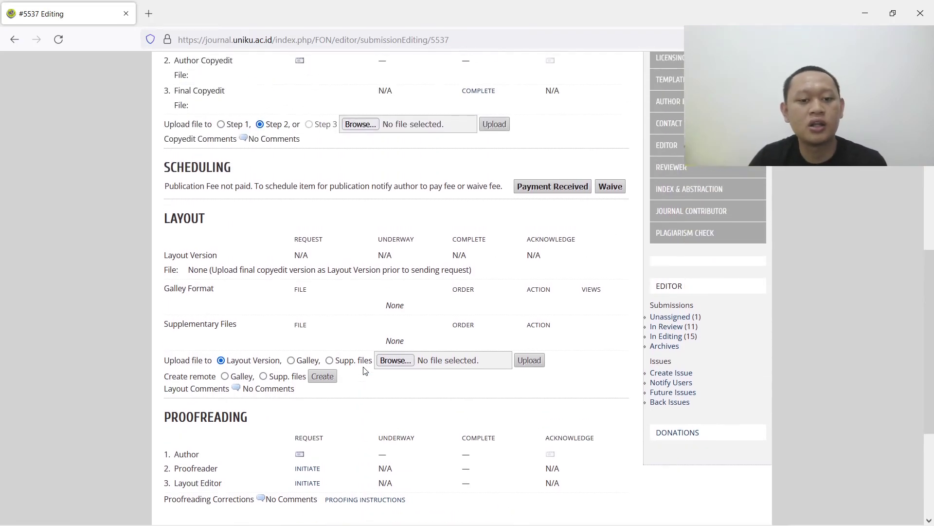
pyautogui.scroll(3, 385, 355)
pyautogui.scroll(-3, 368, 358)
pyautogui.scroll(-1, 369, 358)
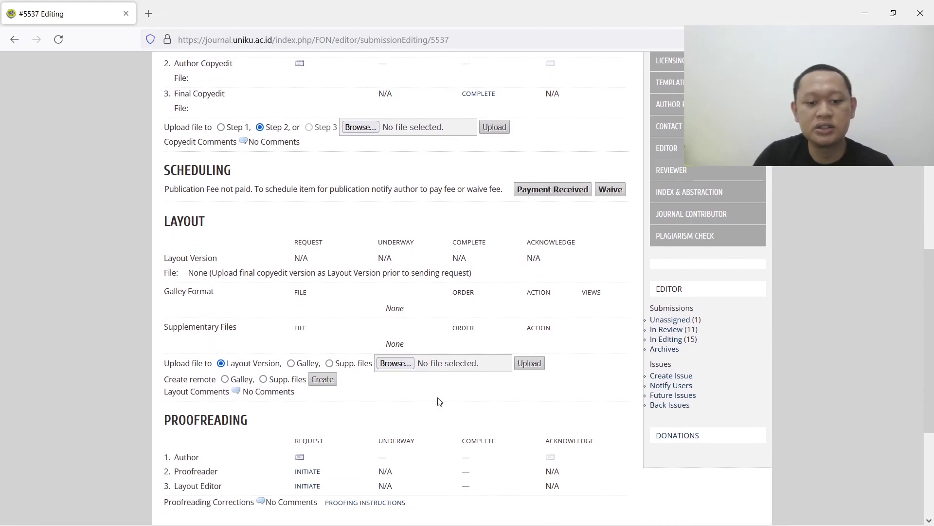
pyautogui.scroll(-1, 452, 448)
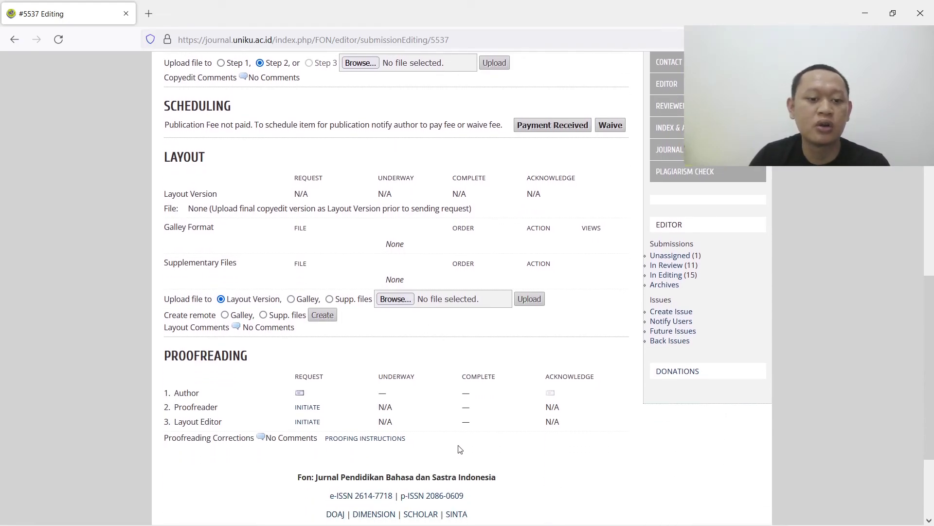
pyautogui.scroll(2, 469, 455)
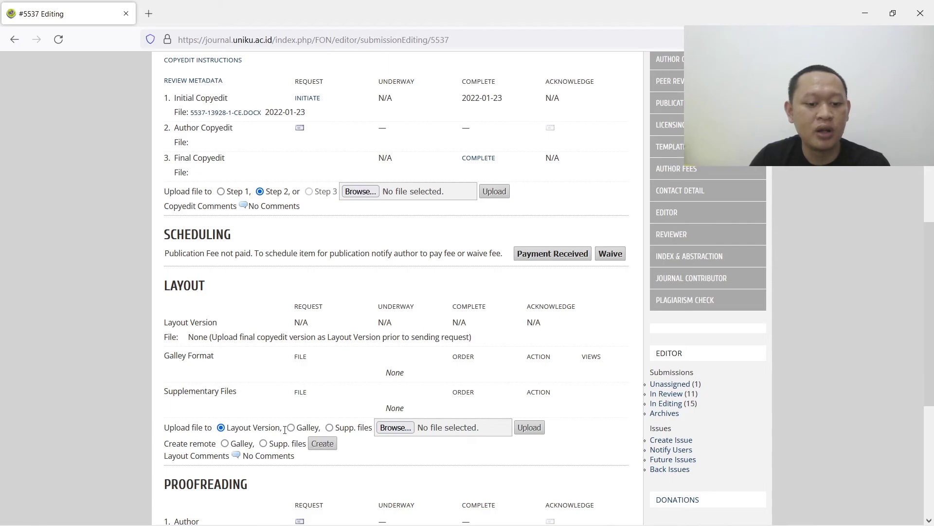
pyautogui.scroll(-1, 316, 379)
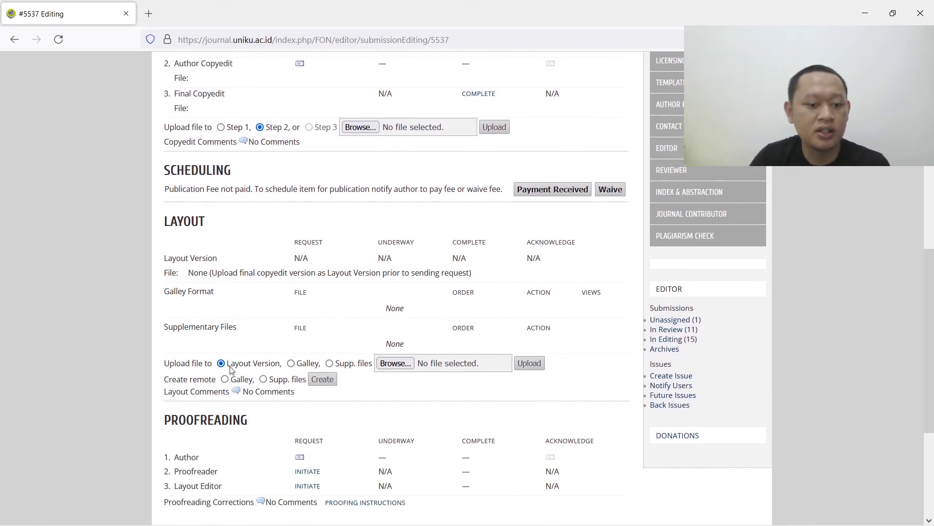
pyautogui.scroll(1, 271, 250)
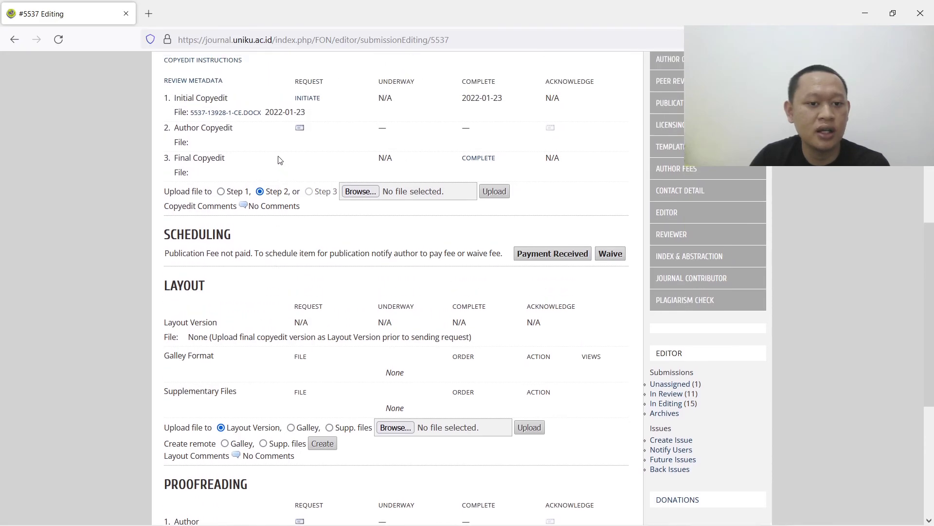
pyautogui.tripleClick(178, 164)
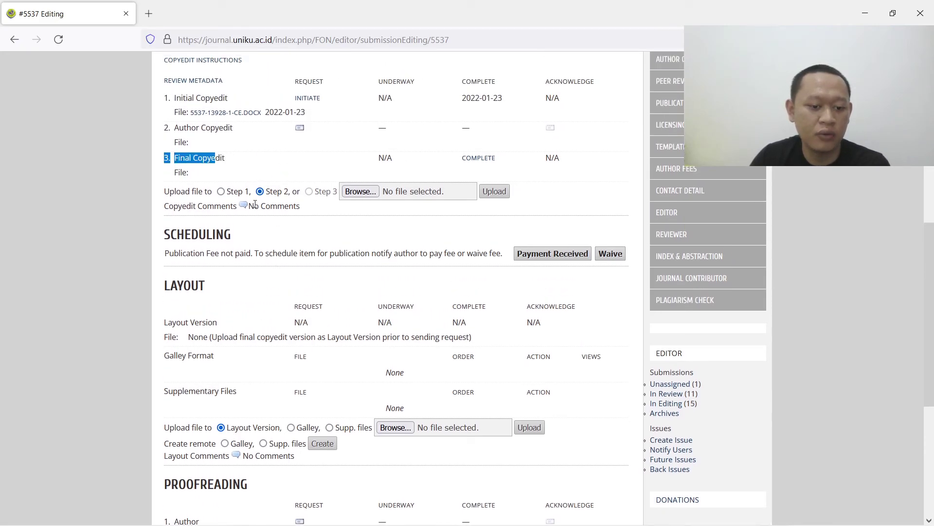
pyautogui.scroll(-2, 258, 203)
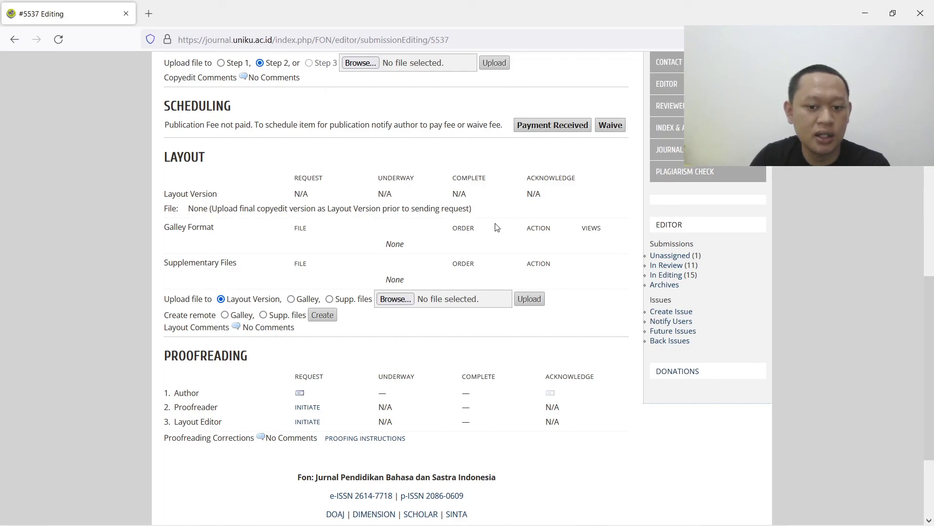
pyautogui.click(291, 300)
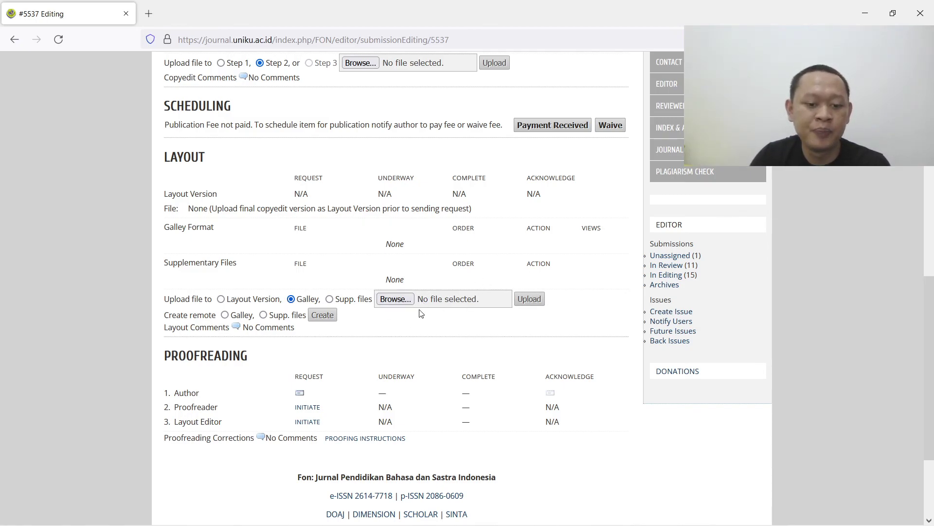
# Review the whole editing page again, from the submission details through copyediting and scheduling to layout
pyautogui.scroll(-3, 419, 307)
pyautogui.scroll(12, 402, 346)
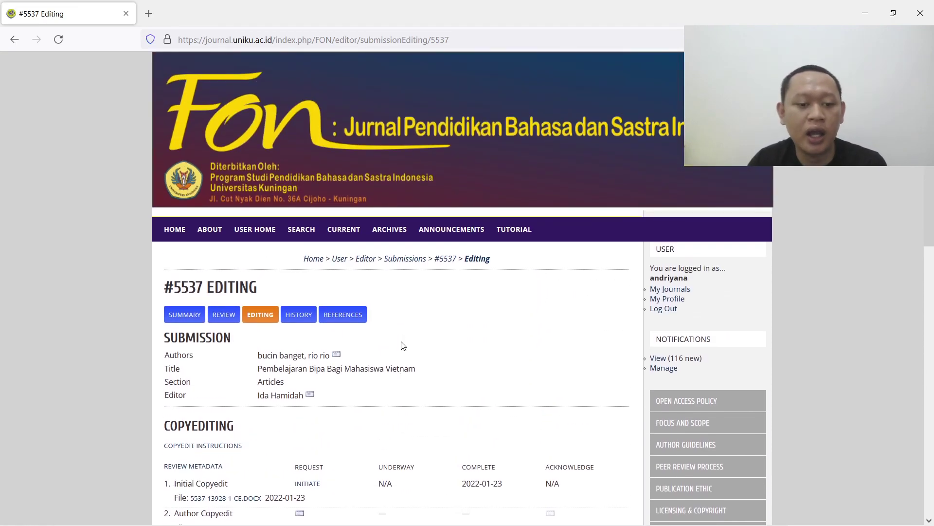
pyautogui.scroll(-4, 403, 345)
pyautogui.scroll(4, 425, 352)
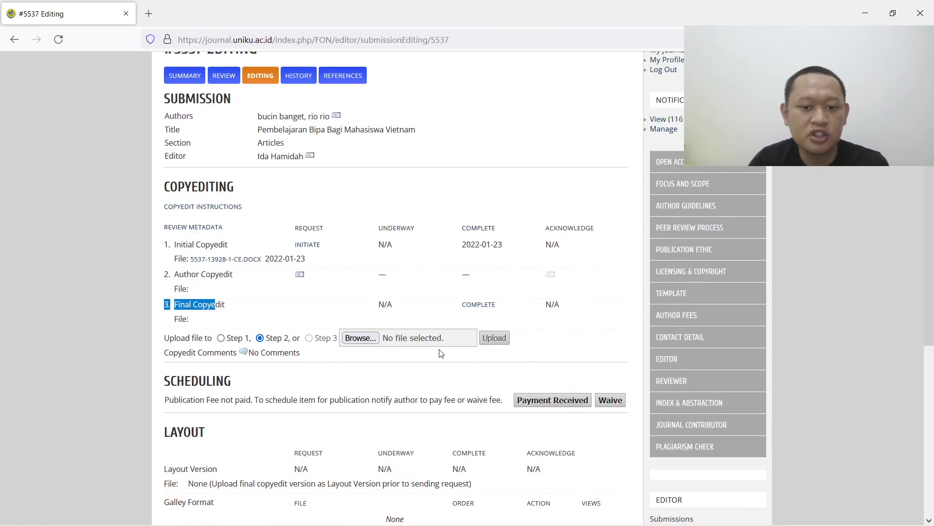
pyautogui.scroll(-4, 445, 349)
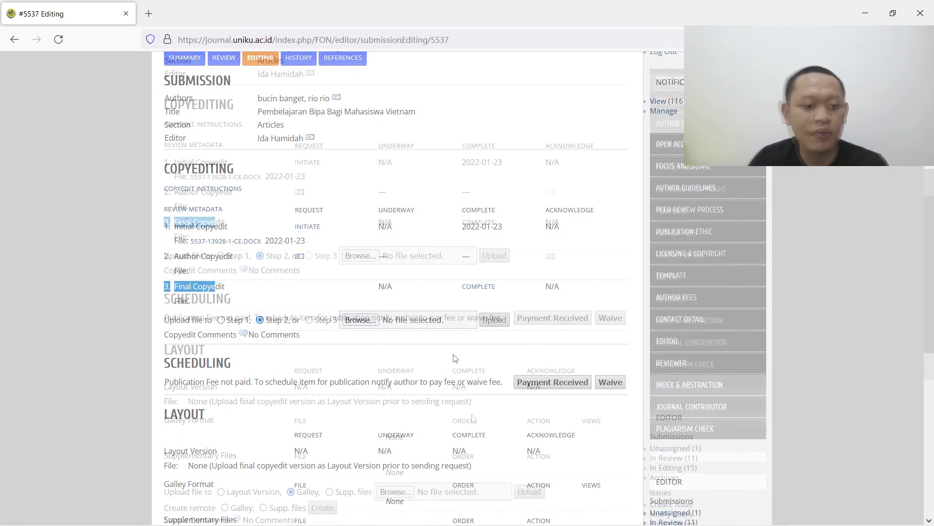
pyautogui.scroll(-1, 473, 418)
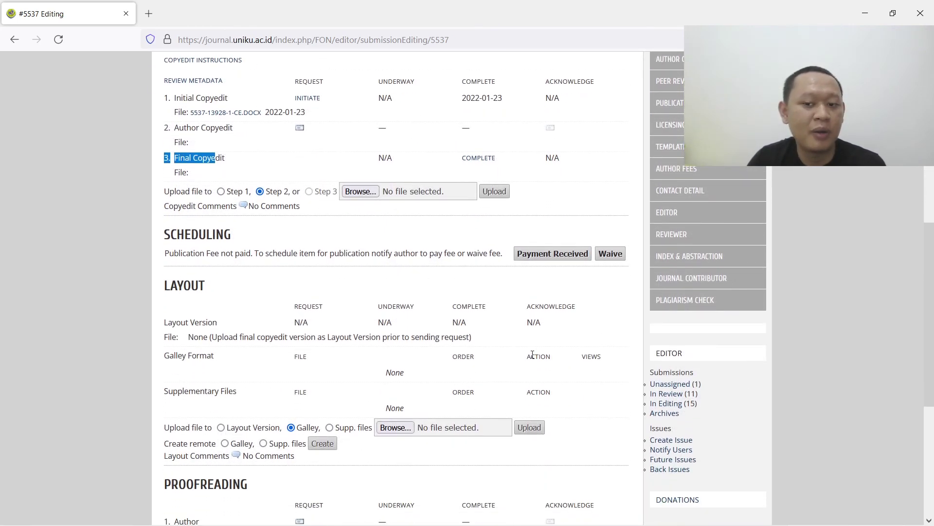